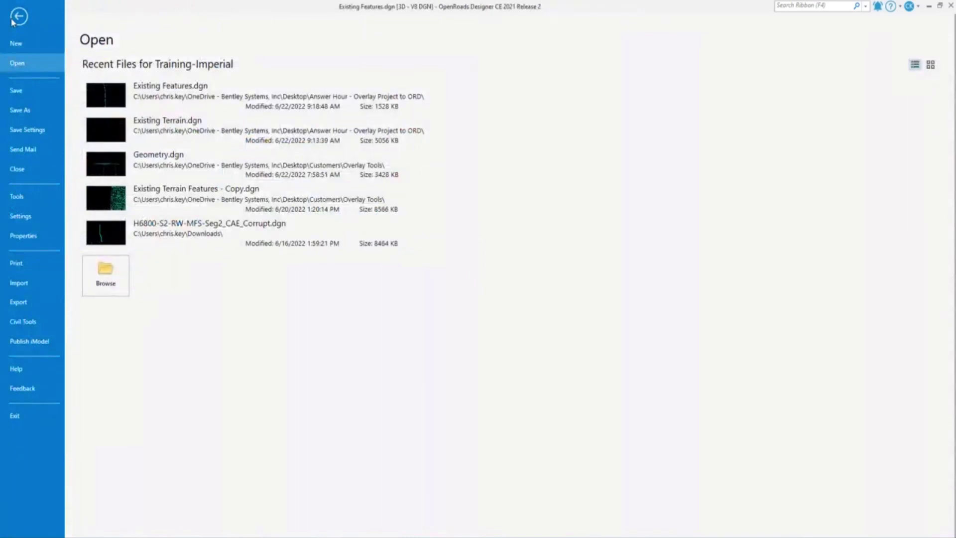
# Start a new design file and choose Seed2D - Imperial Design.dgn as its seed file
pyautogui.click(37, 43)
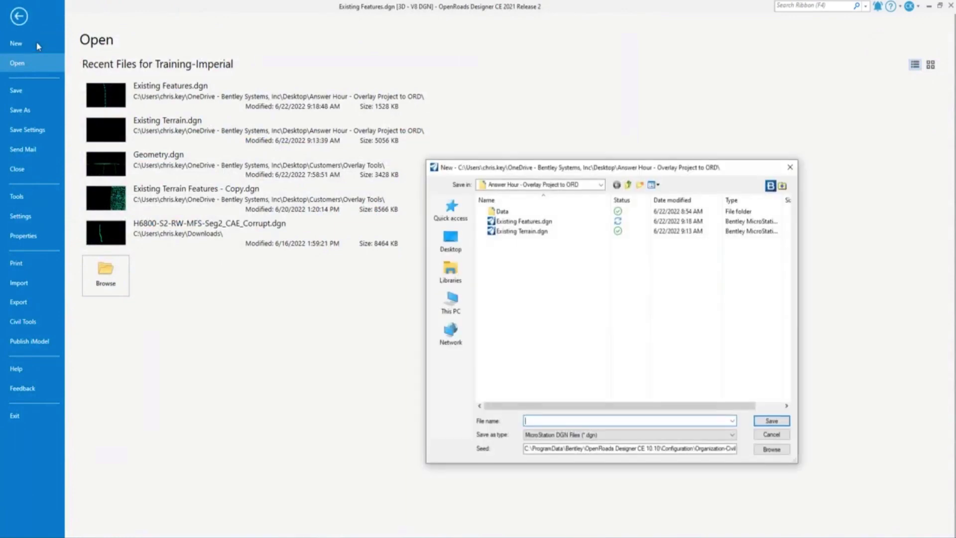
pyautogui.moveTo(712, 448); pyautogui.dragTo(752, 450)
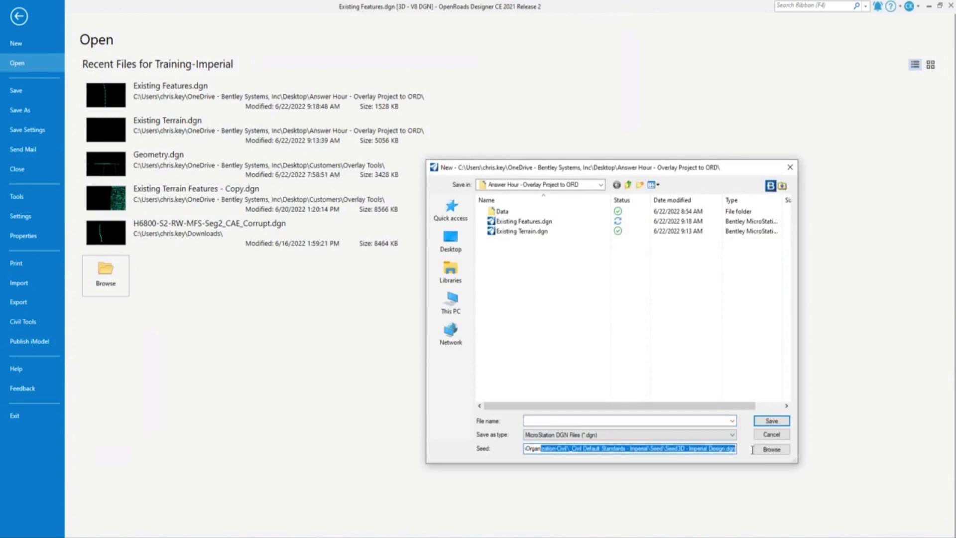
pyautogui.click(684, 449)
pyautogui.click(769, 450)
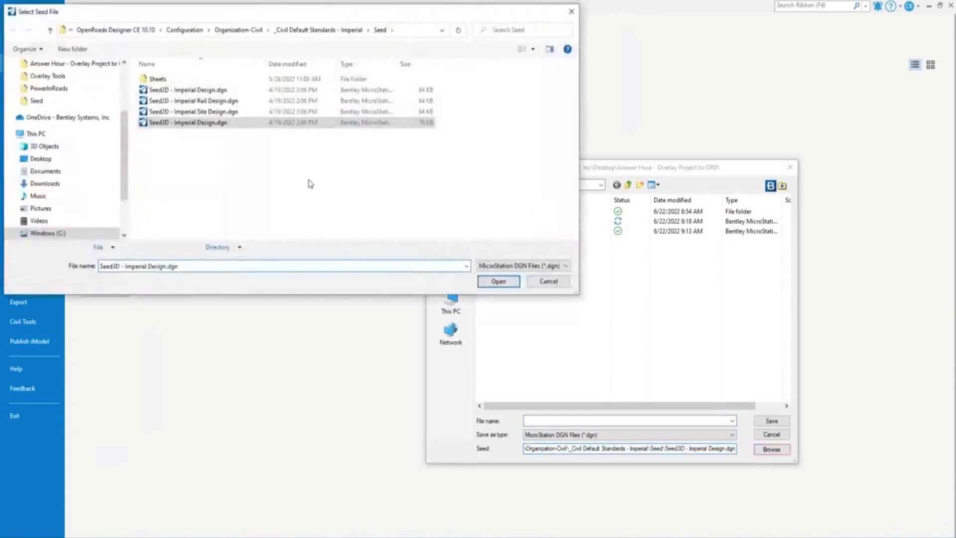
pyautogui.click(204, 90)
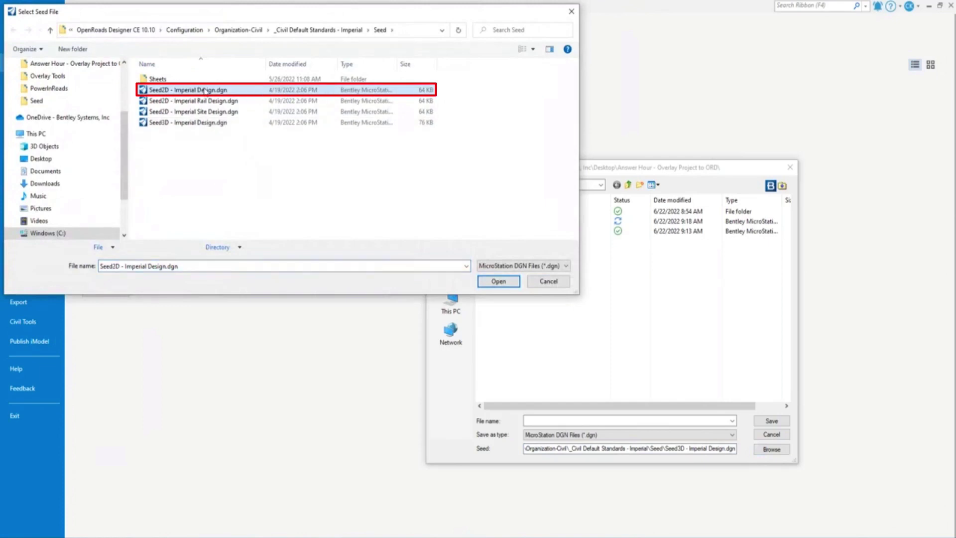
pyautogui.click(498, 281)
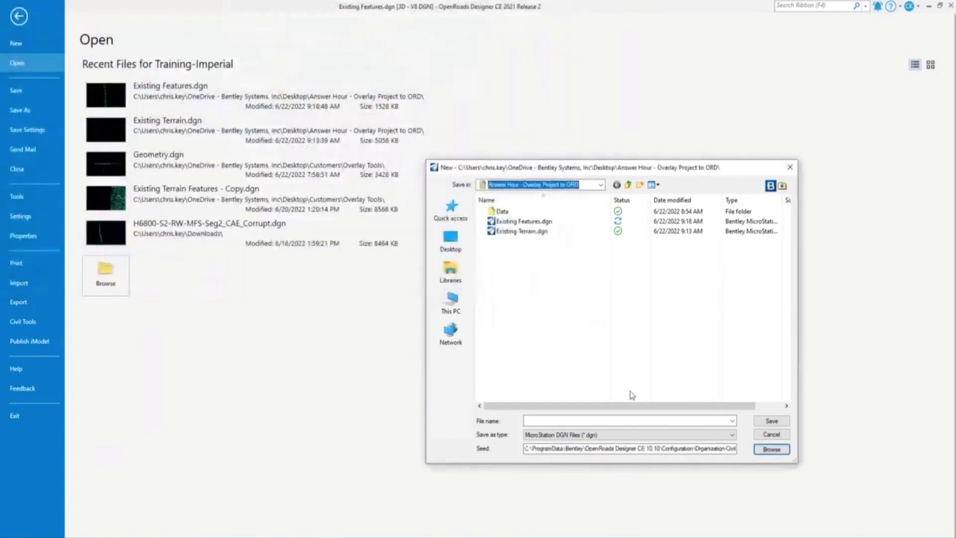
# Name the new design file Geometry and save it in the Answer Hour - Overlay Project to ORD folder
pyautogui.click(623, 421)
pyautogui.write('Geometry')
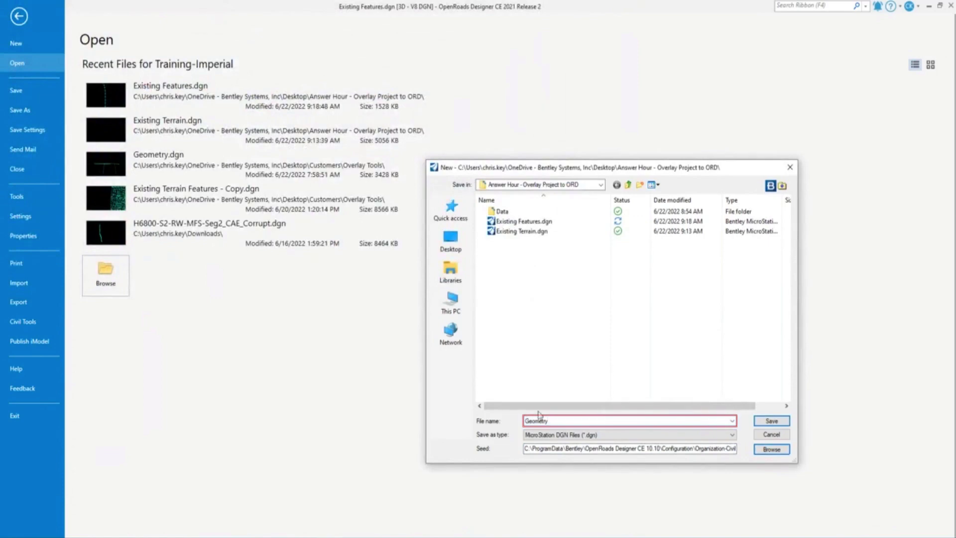
pyautogui.click(772, 421)
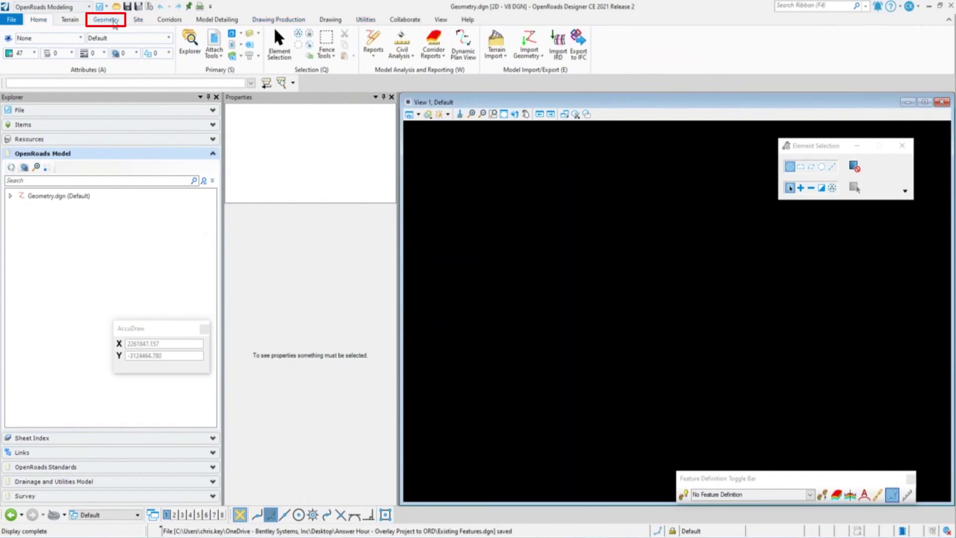
# Start a geometry import, filter for InRoads Geometry Files (*.alg), and open WS19.alg from the Answer Hour - Overlay Project to ORD folder
pyautogui.click(105, 20)
pyautogui.click(141, 34)
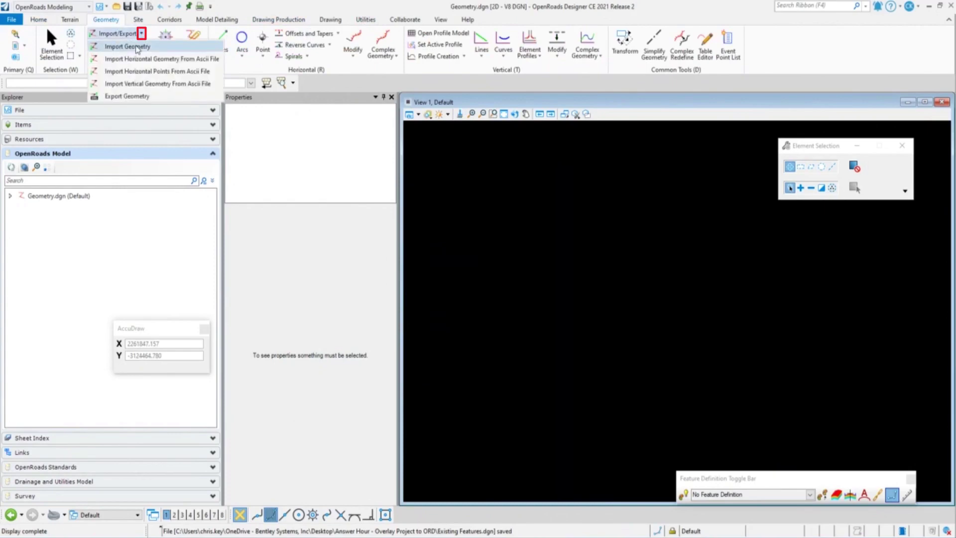
pyautogui.click(135, 47)
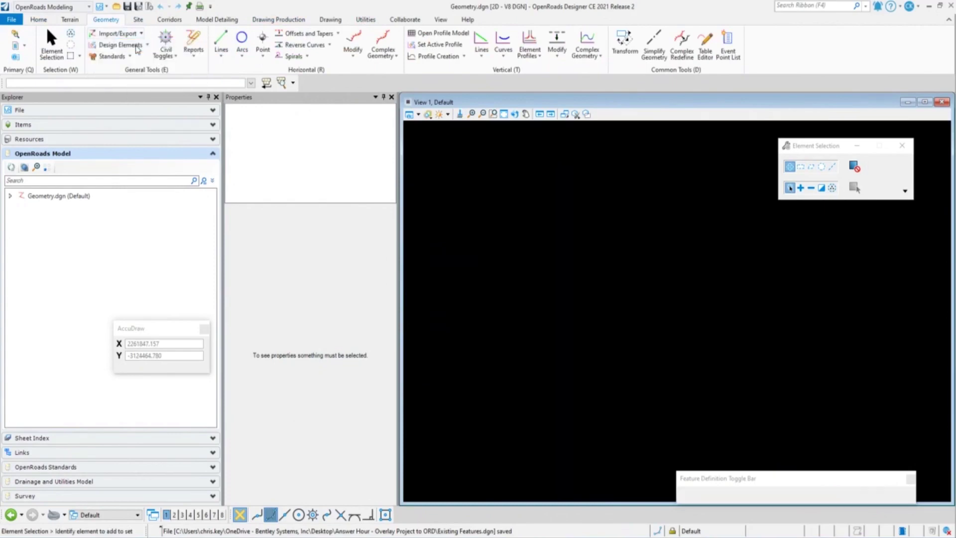
pyautogui.click(568, 264)
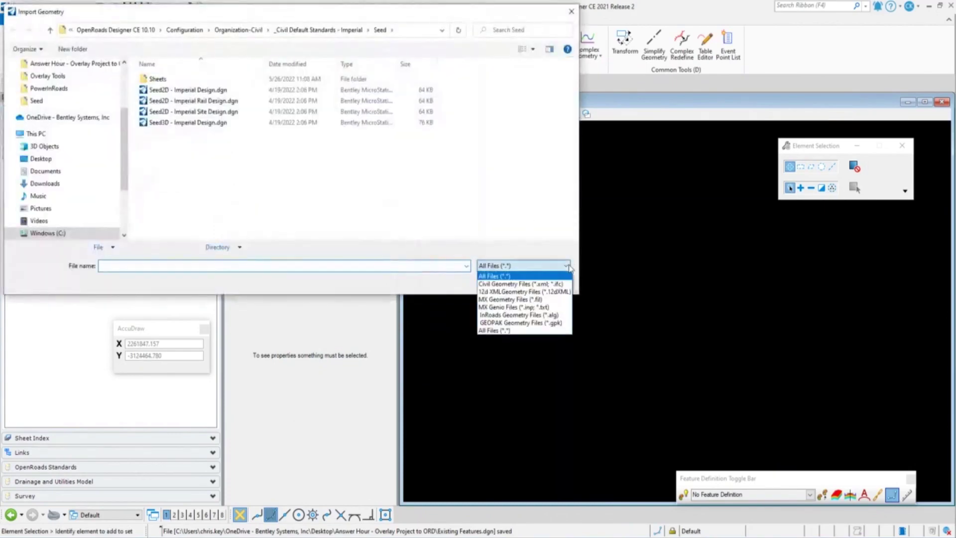
pyautogui.click(528, 316)
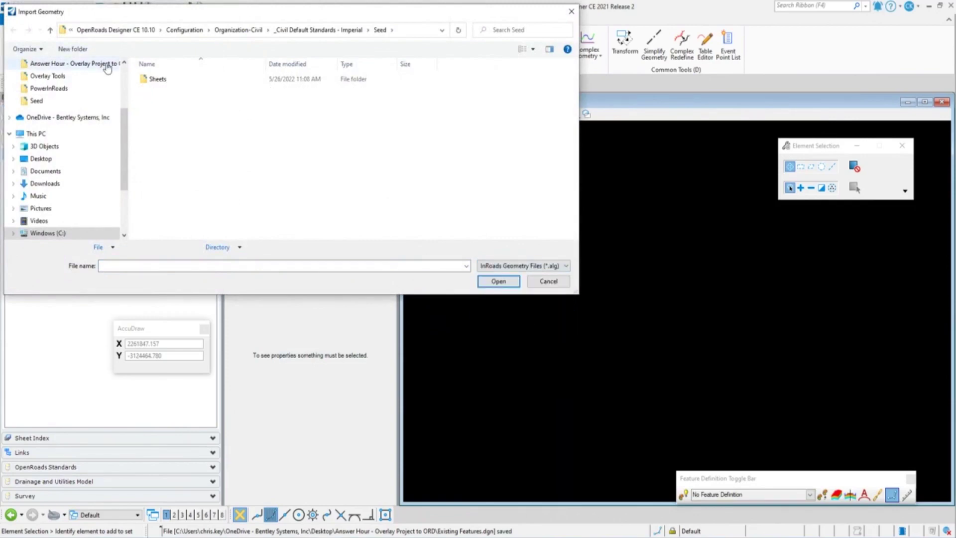
pyautogui.click(70, 64)
pyautogui.click(158, 92)
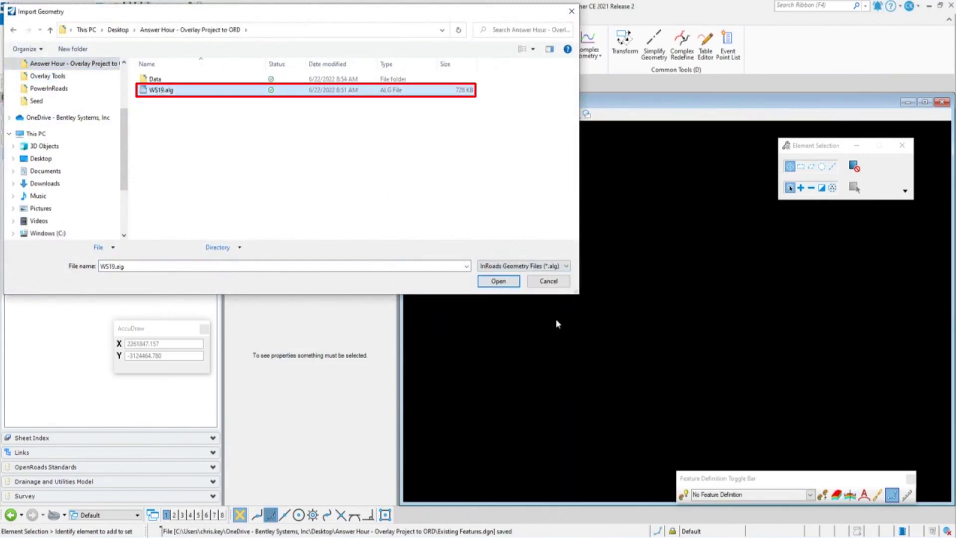
pyautogui.click(509, 282)
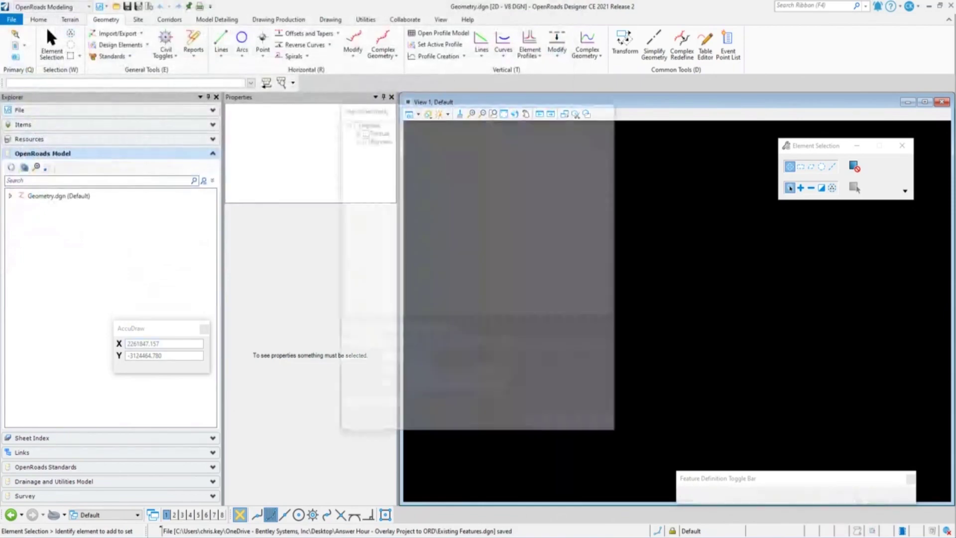
# Include all of the Highway geometry in the import and expand its alignment branch down to the Highway profile
pyautogui.click(353, 122)
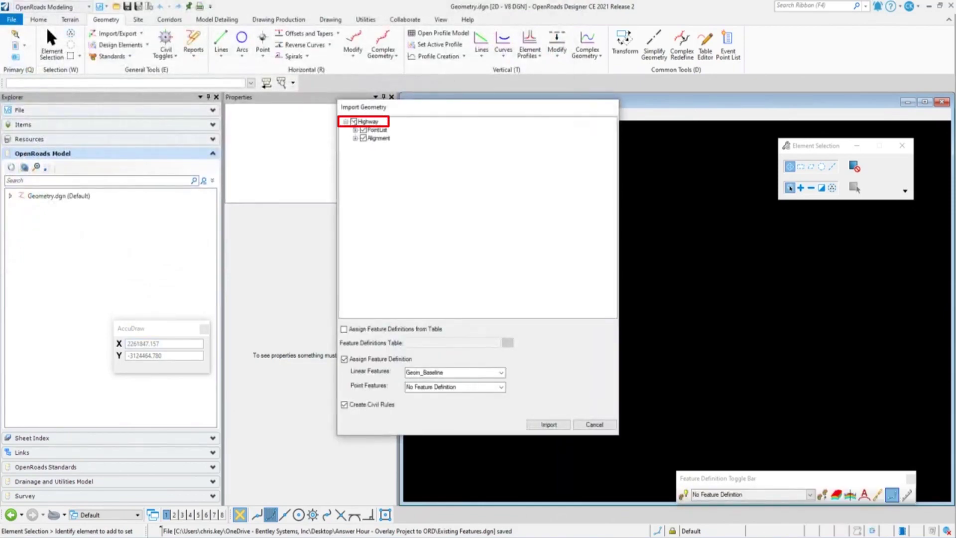
pyautogui.click(355, 137)
pyautogui.click(365, 146)
pyautogui.click(374, 154)
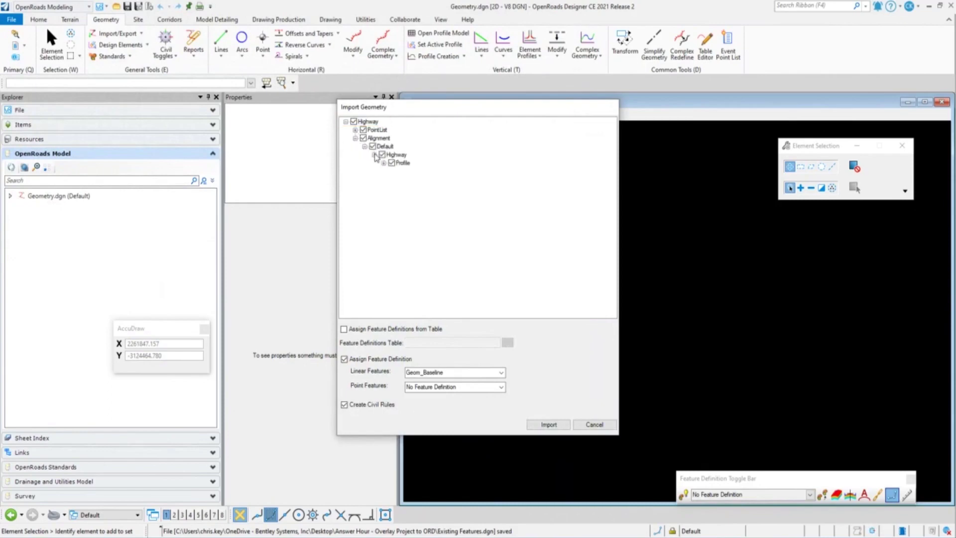
pyautogui.click(384, 164)
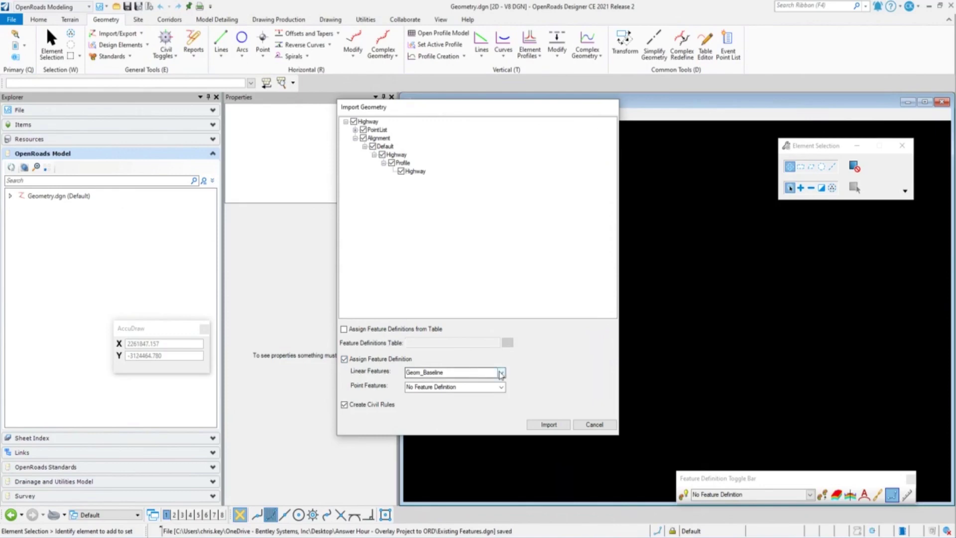
# Assign Geom_Baseline as the linear feature definition and import the geometry with civil rules
pyautogui.click(501, 373)
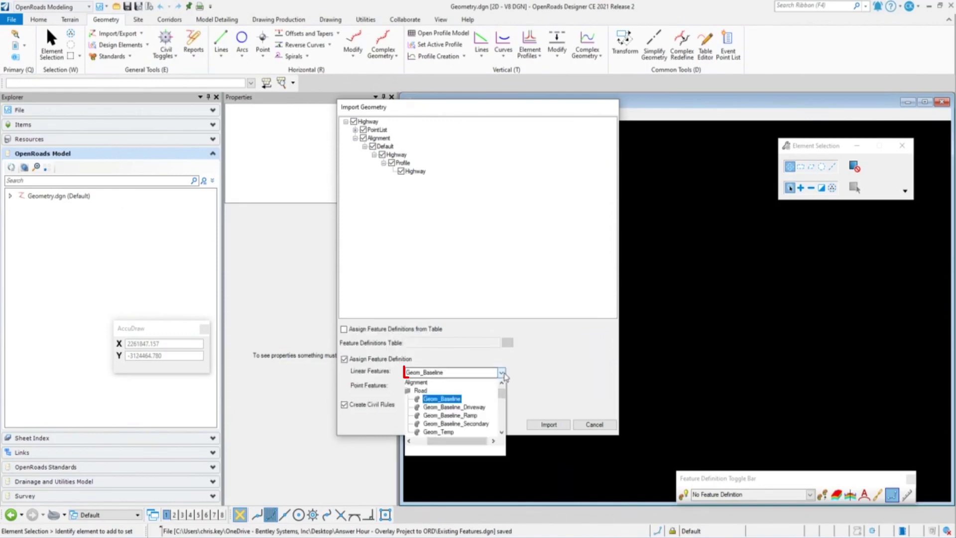
pyautogui.click(445, 399)
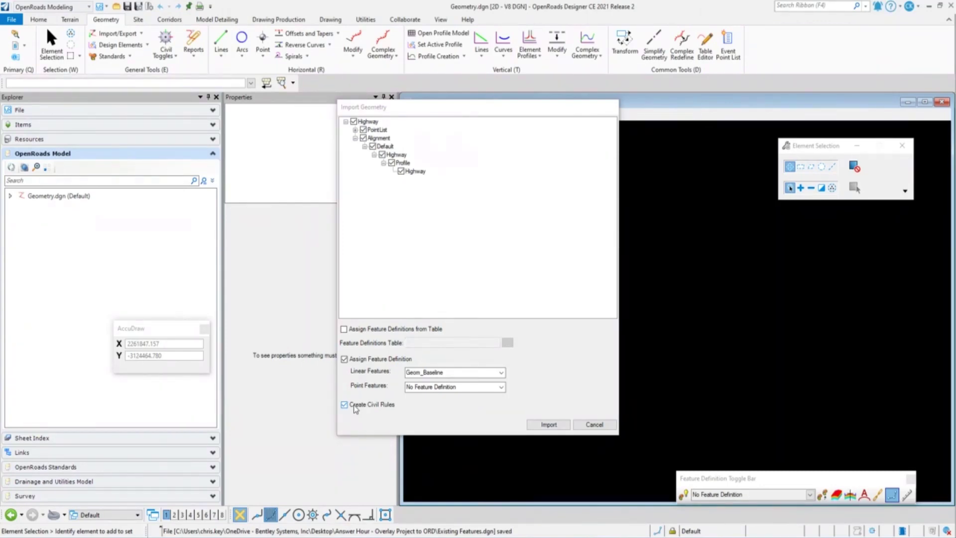
pyautogui.click(560, 424)
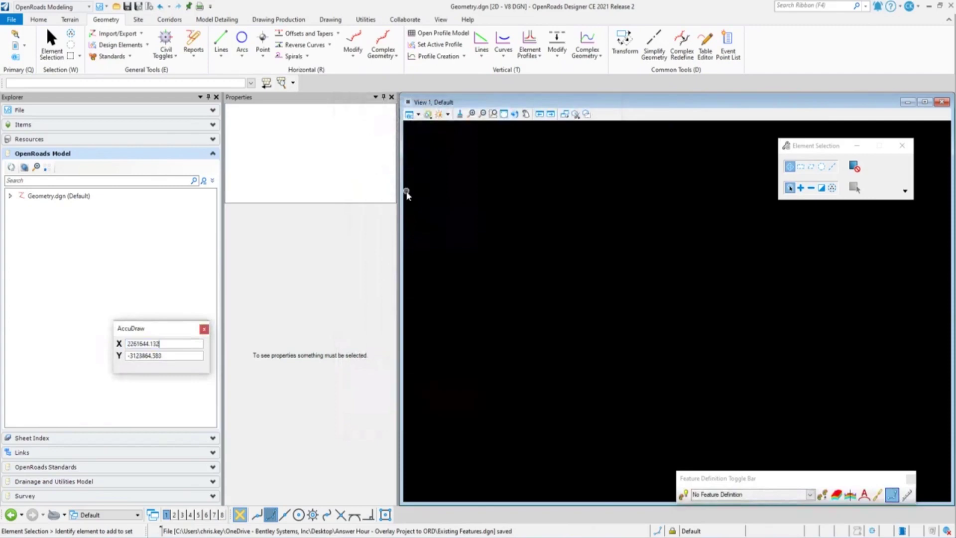
# Fit the imported geometry in the plan view, examine the Highway alignment's properties at its southern end, and clear the selection
pyautogui.click(504, 114)
pyautogui.click(609, 306)
pyautogui.scroll(5, 647, 338)
pyautogui.scroll(4, 614, 368)
pyautogui.moveTo(637, 448); pyautogui.dragTo(562, 395, button='middle')
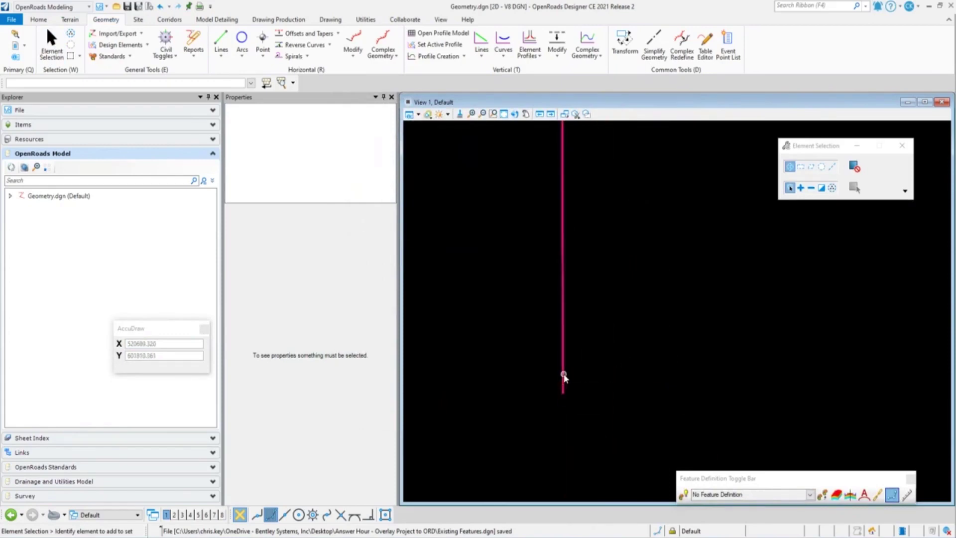
pyautogui.click(563, 374)
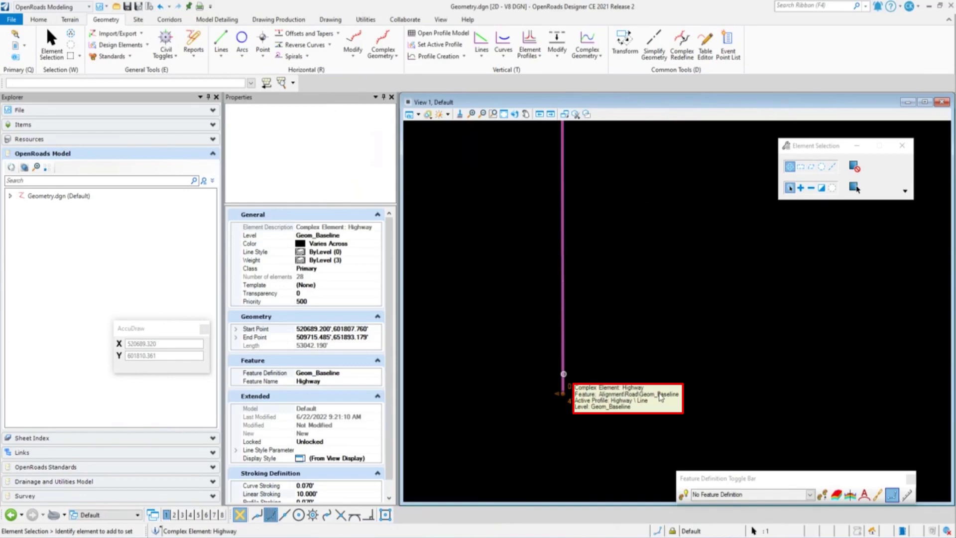
pyautogui.moveTo(586, 375); pyautogui.dragTo(514, 365, button='middle')
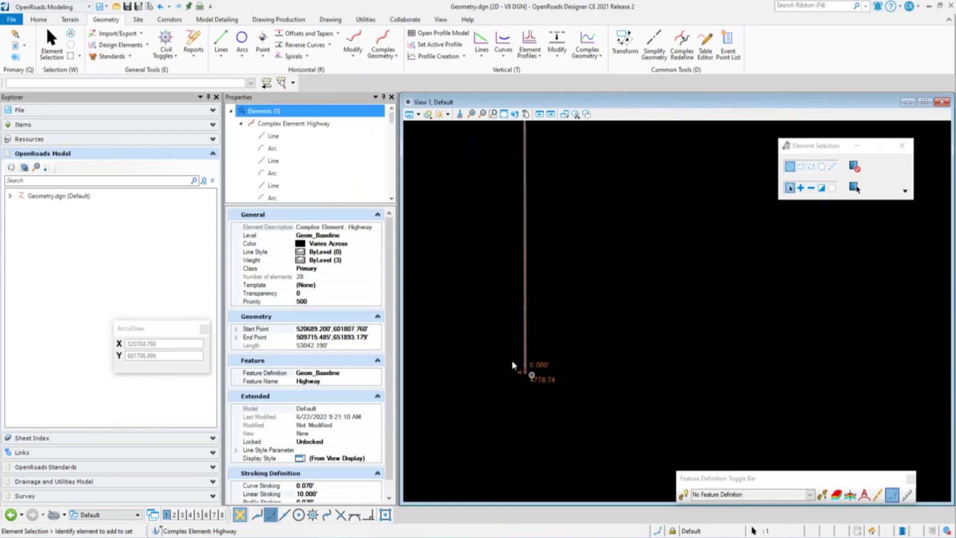
pyautogui.click(561, 222)
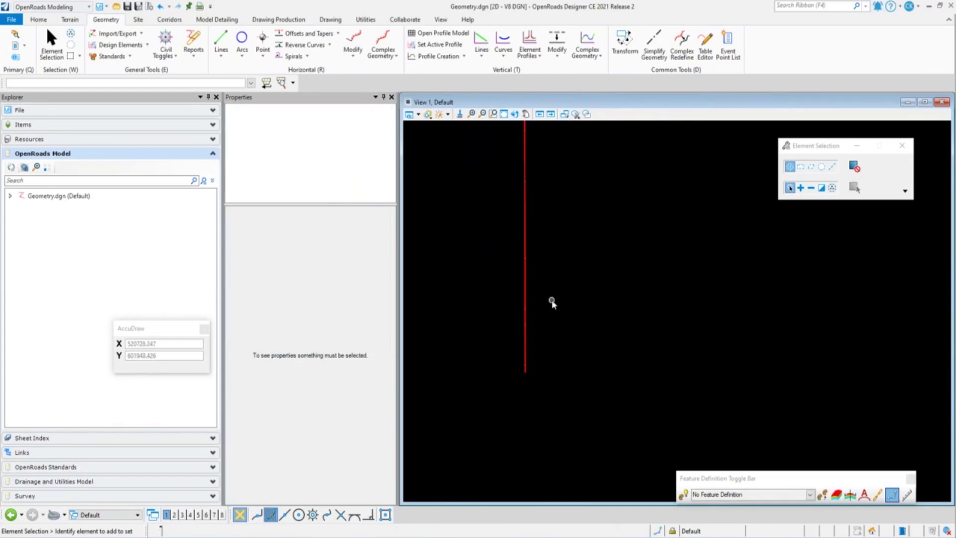
pyautogui.scroll(-4, 531, 384)
pyautogui.scroll(-5, 531, 384)
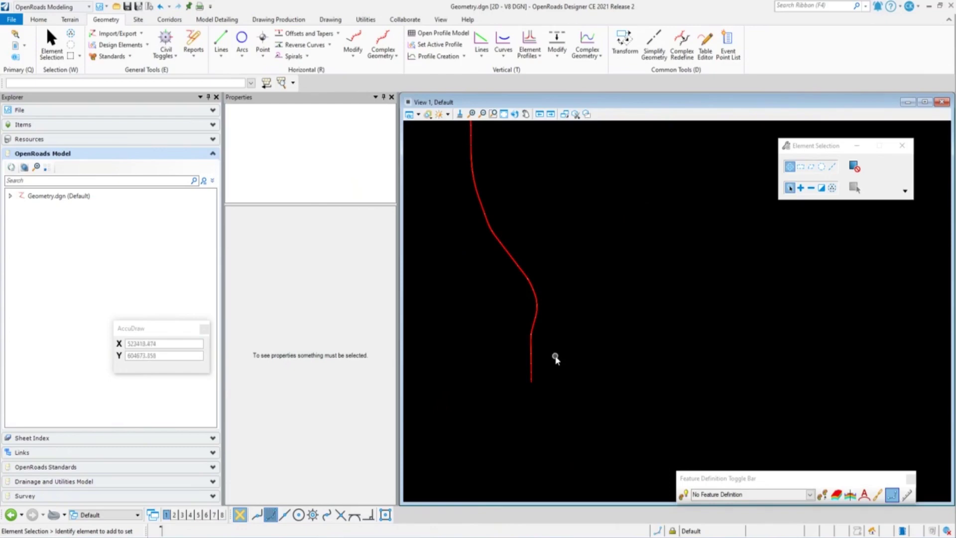
pyautogui.scroll(5, 538, 369)
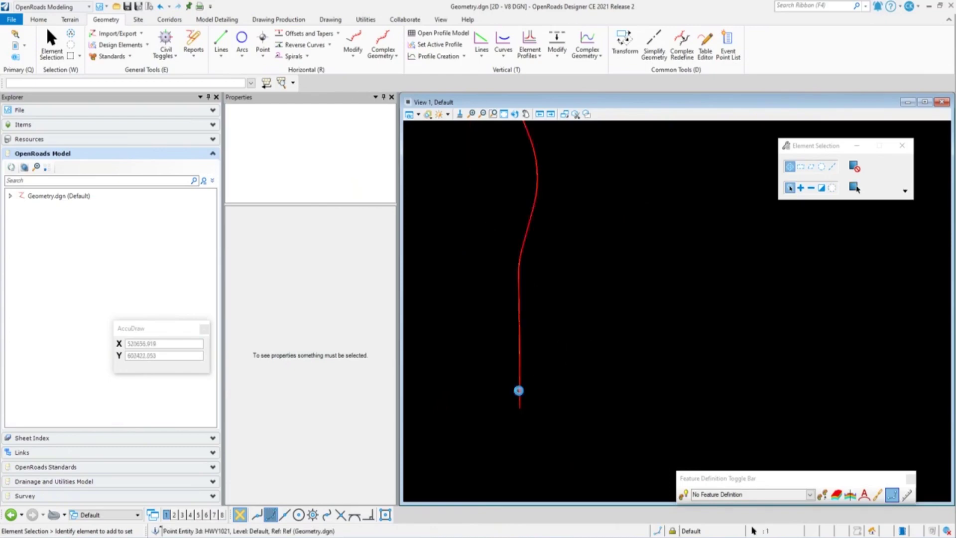
pyautogui.click(518, 391)
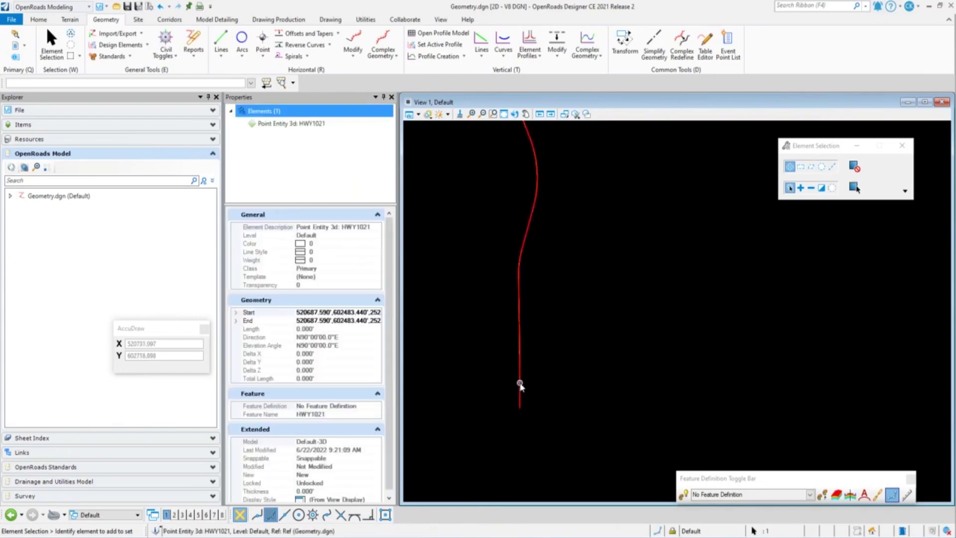
pyautogui.click(519, 390)
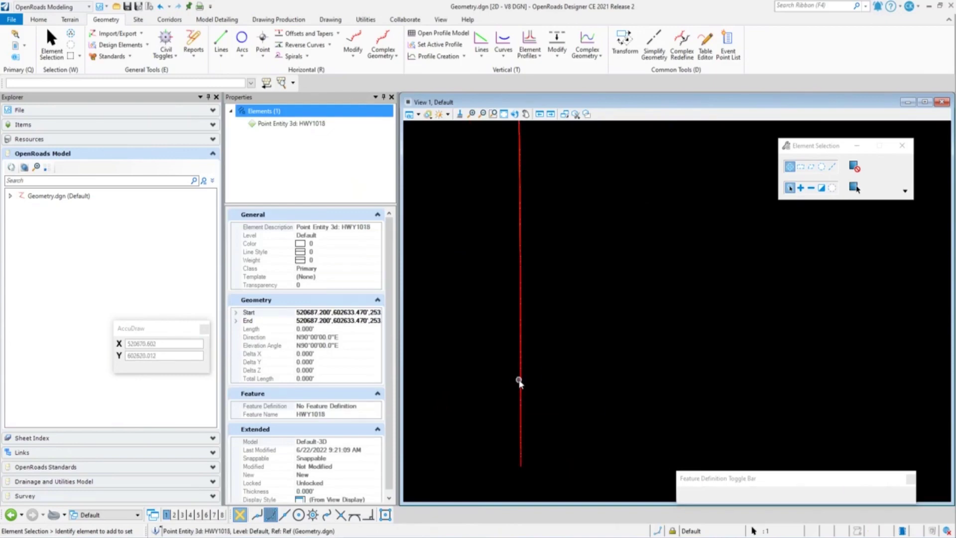
pyautogui.click(459, 384)
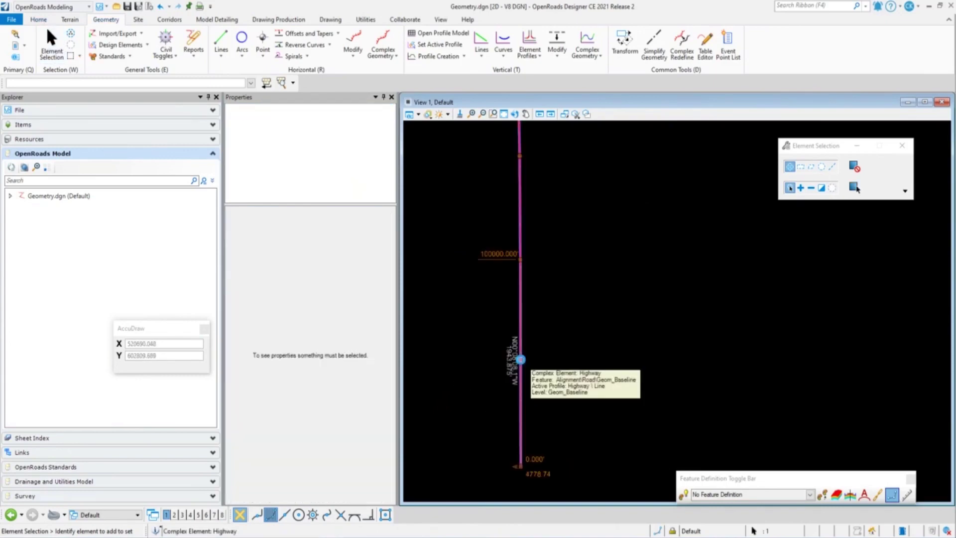
# Open the profile model of the Highway alignment in View 2
pyautogui.click(521, 359)
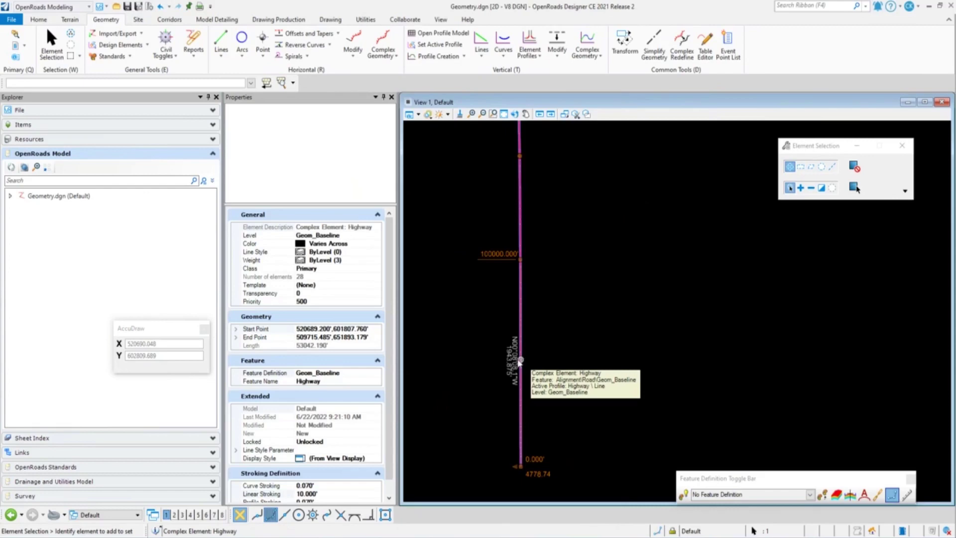
pyautogui.click(545, 354)
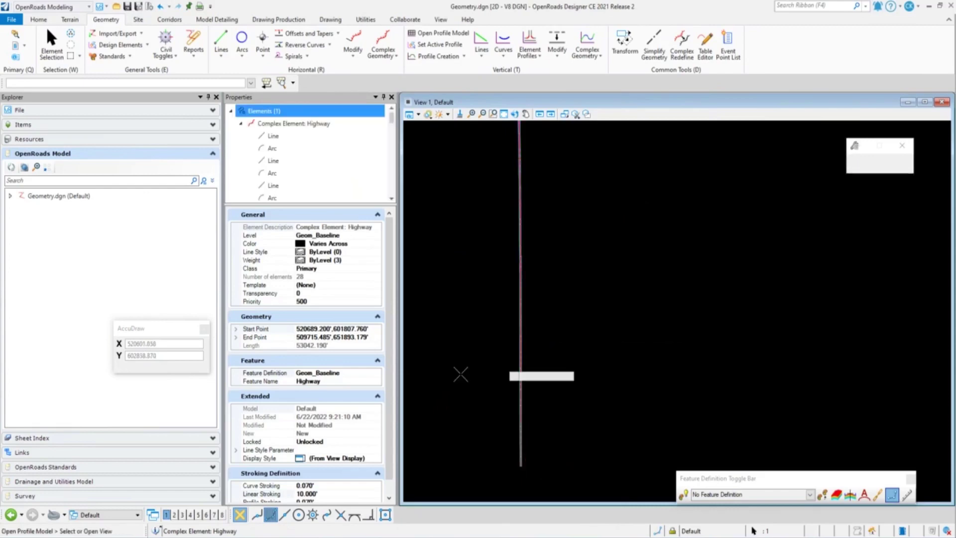
pyautogui.click(174, 514)
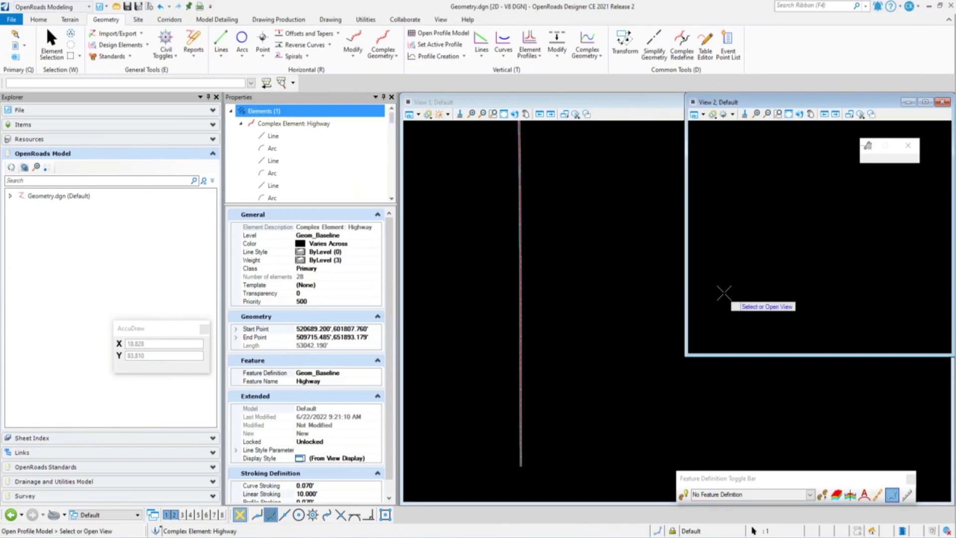
pyautogui.click(723, 292)
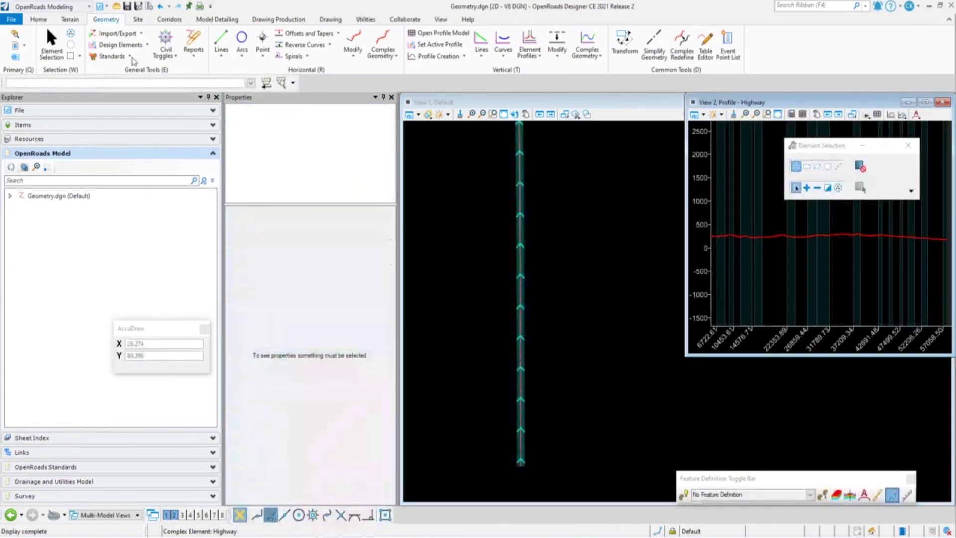
# Select the Highway profile in the profile view and set it as the active profile
pyautogui.click(778, 238)
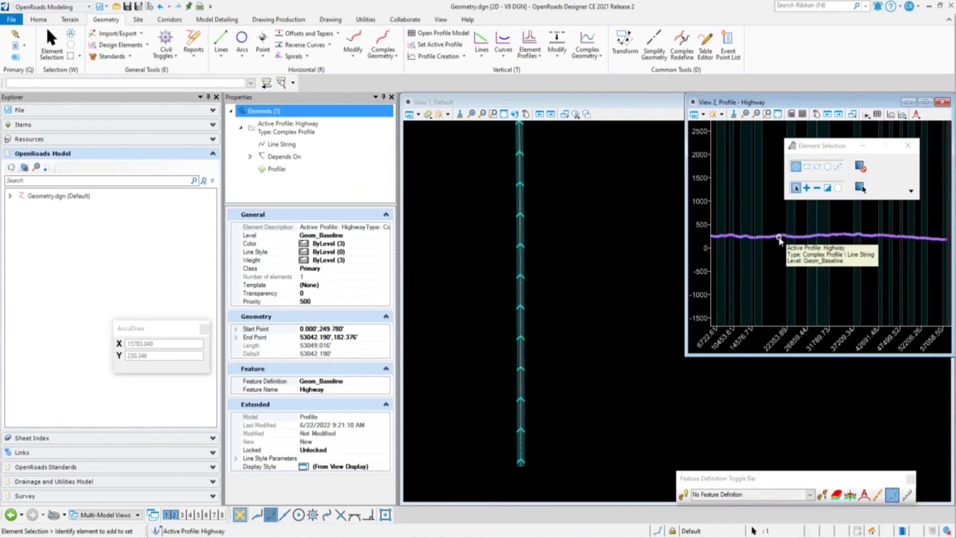
pyautogui.moveTo(775, 238)
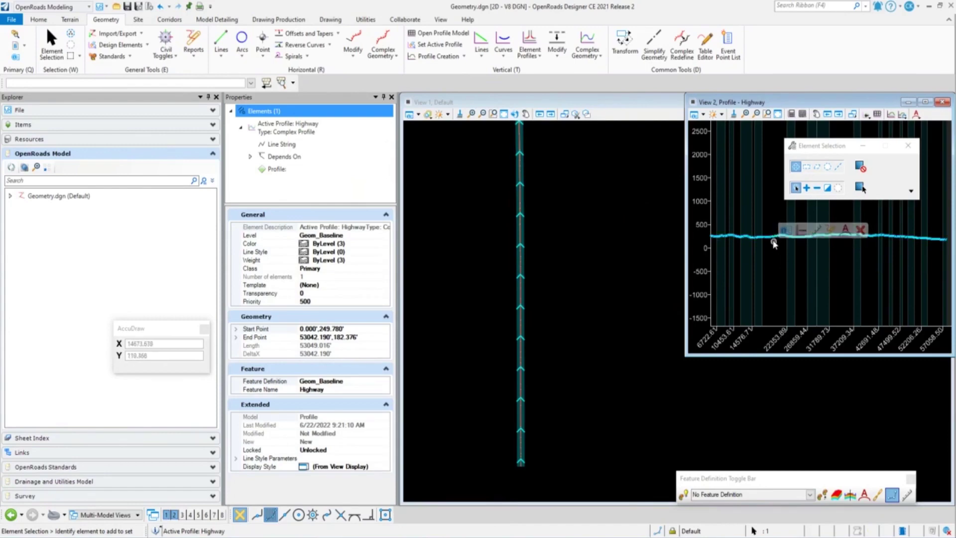
pyautogui.click(800, 232)
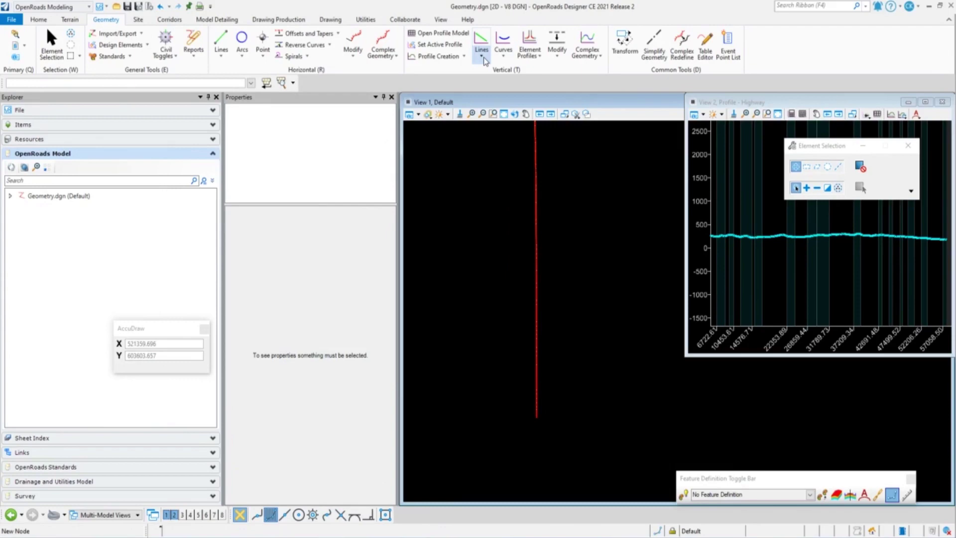
# Start a new design file in the Answer Hour - Overlay Project to ORD folder, using the Seed2D - Imperial Design.dgn seed
pyautogui.click(11, 21)
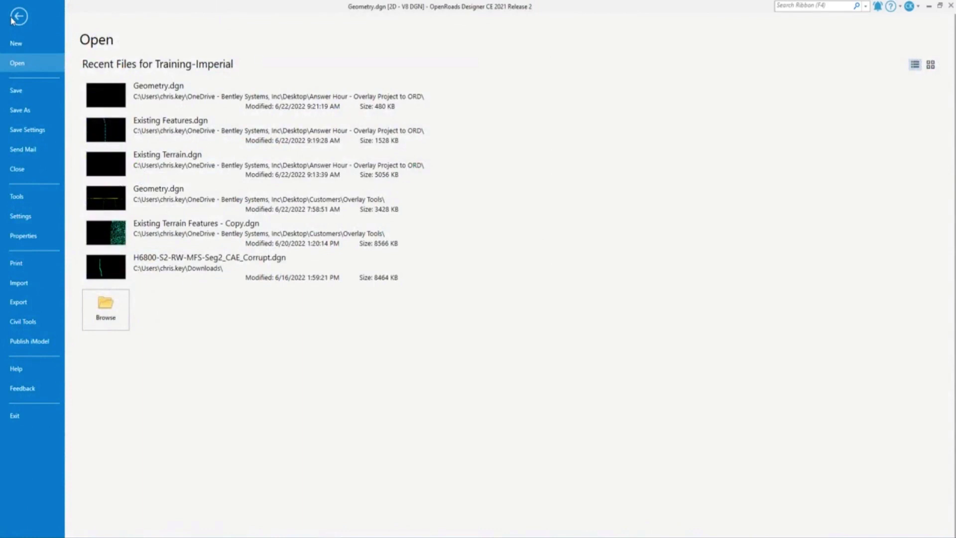
pyautogui.click(33, 49)
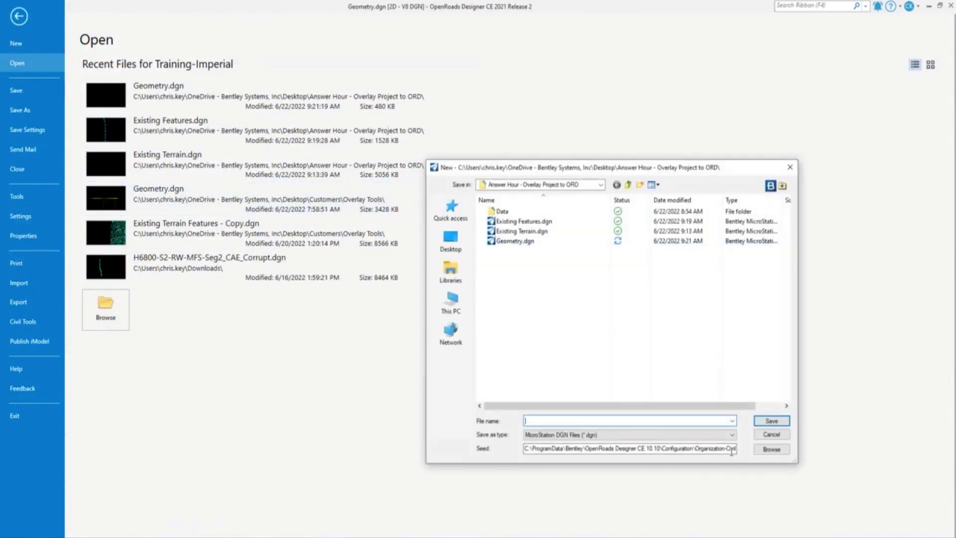
pyautogui.moveTo(727, 447); pyautogui.dragTo(737, 448)
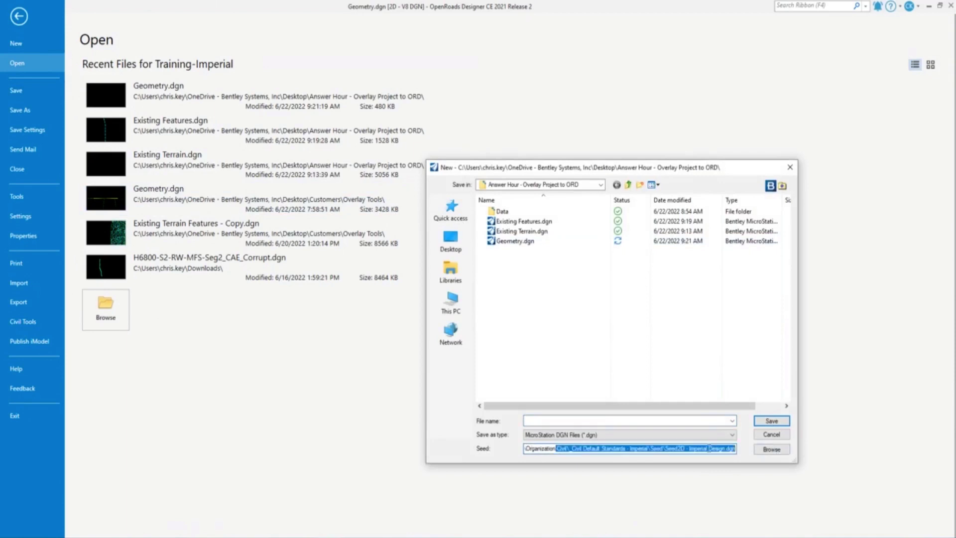
pyautogui.click(676, 420)
pyautogui.write('Corridor')
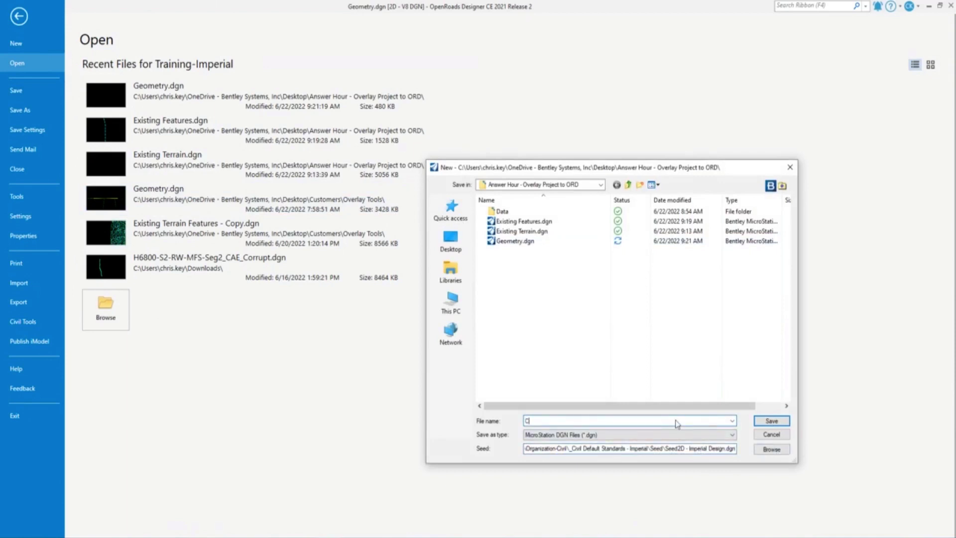
pyautogui.press('BackSpace')
pyautogui.press('BackSpace')
pyautogui.press('BackSpace')
pyautogui.press('BackSpace')
pyautogui.press('BackSpace')
pyautogui.press('BackSpace')
pyautogui.press('BackSpace')
pyautogui.press('BackSpace')
# Name the new design file WS19 and create it
pyautogui.write('WS19')
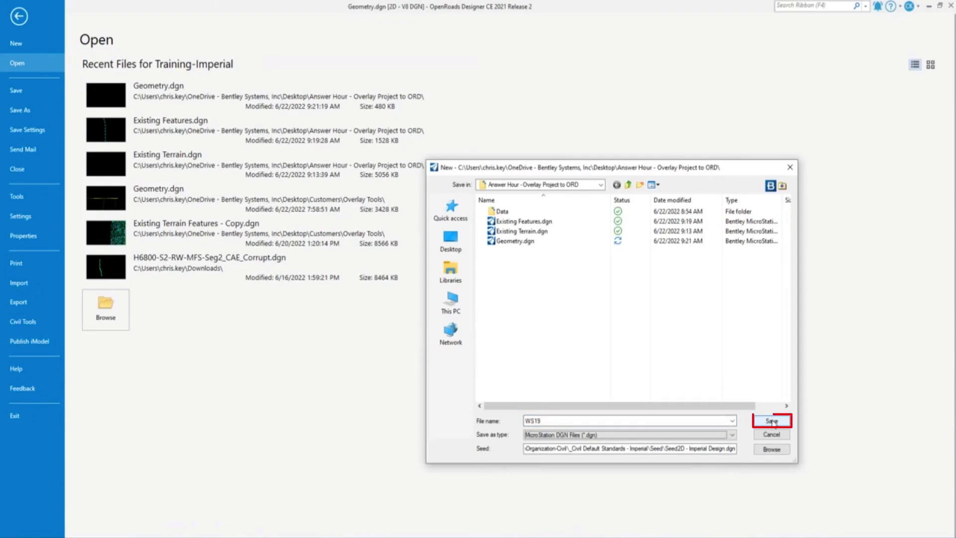
pyautogui.click(771, 421)
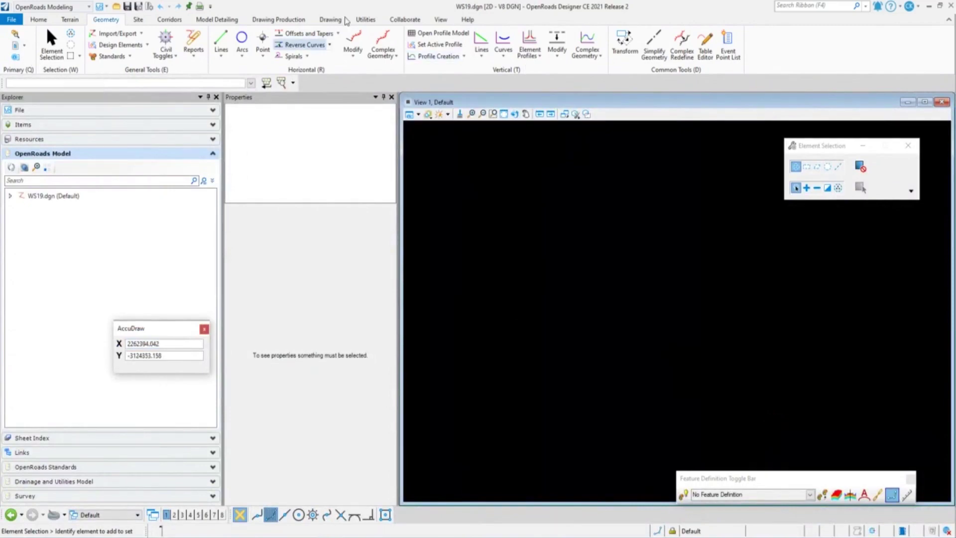
# Attach Existing Terrain.dgn and Geometry.dgn as references using the Coincident World method, and fit them in View 1
pyautogui.click(504, 116)
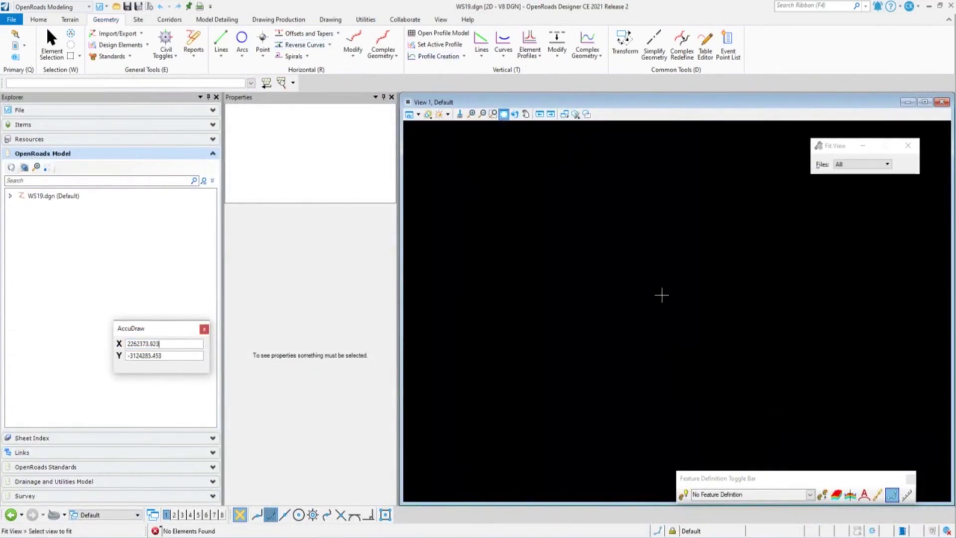
pyautogui.hotkey('ctrl', 'r')
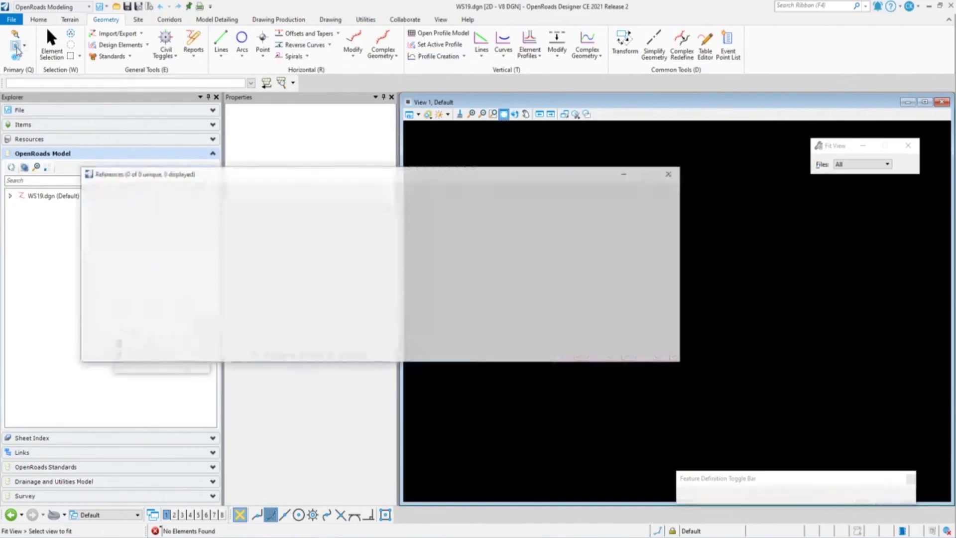
pyautogui.click(109, 203)
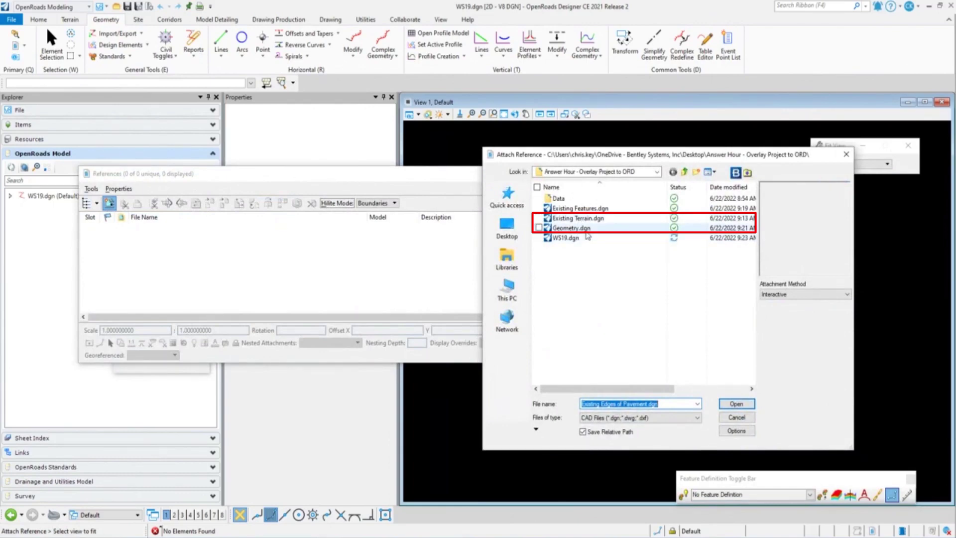
pyautogui.click(583, 220)
pyautogui.keyDown('ctrl'); pyautogui.click(586, 227); pyautogui.keyUp('ctrl')
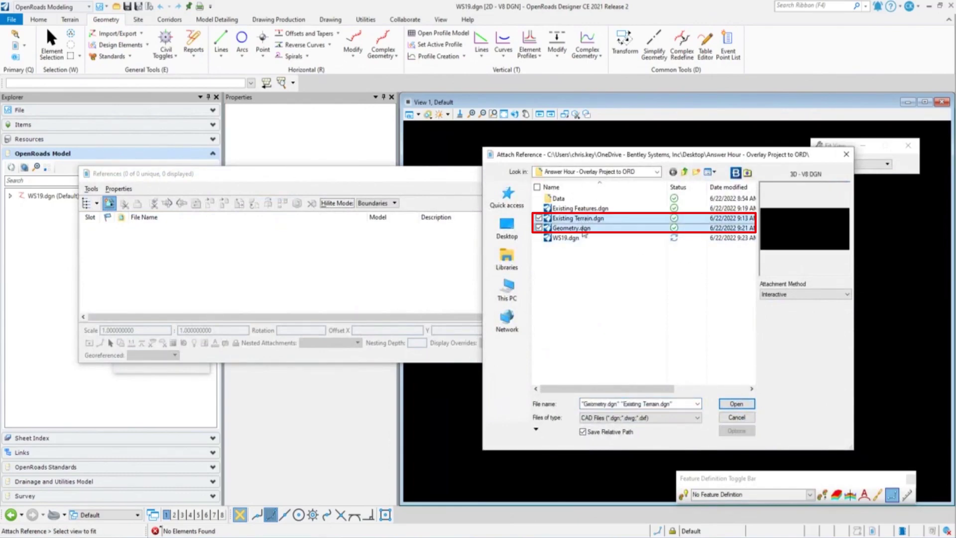
pyautogui.click(821, 294)
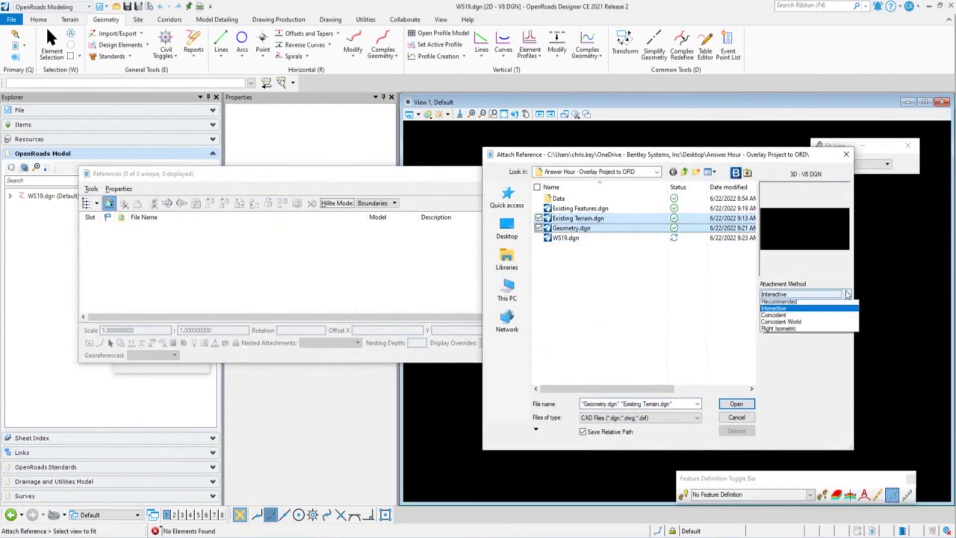
pyautogui.click(799, 326)
pyautogui.click(739, 405)
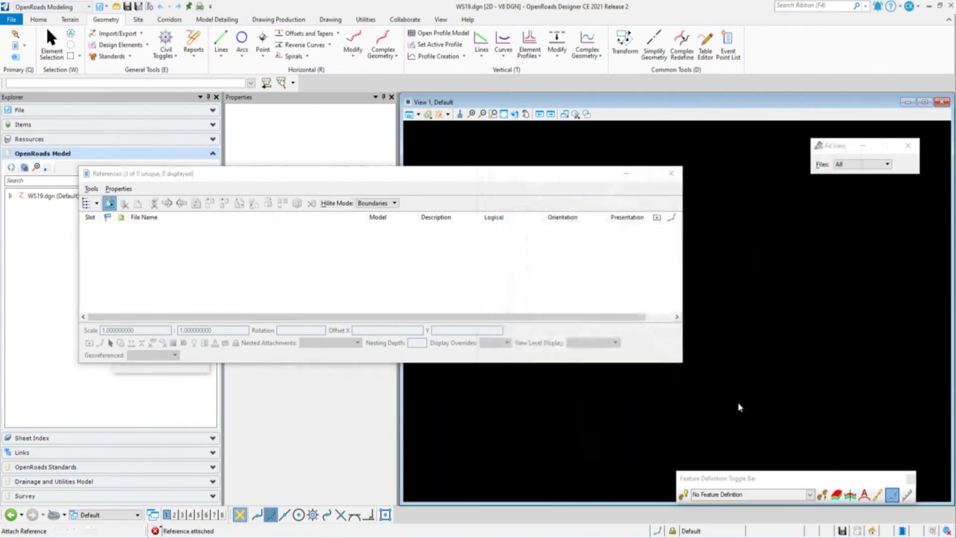
pyautogui.click(503, 114)
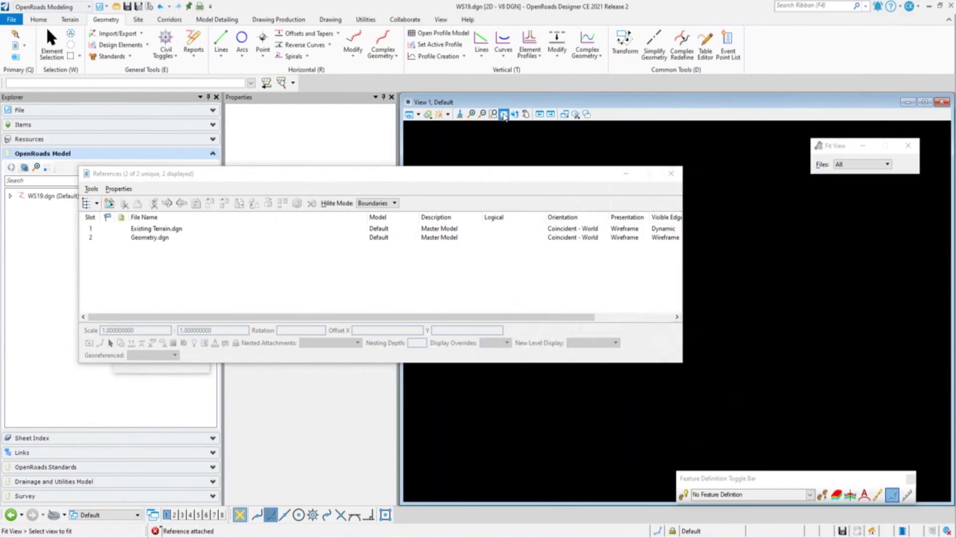
# Turn the display of the Existing Terrain.dgn reference off and back on to see its effect in View 1
pyautogui.moveTo(554, 175); pyautogui.dragTo(467, 123)
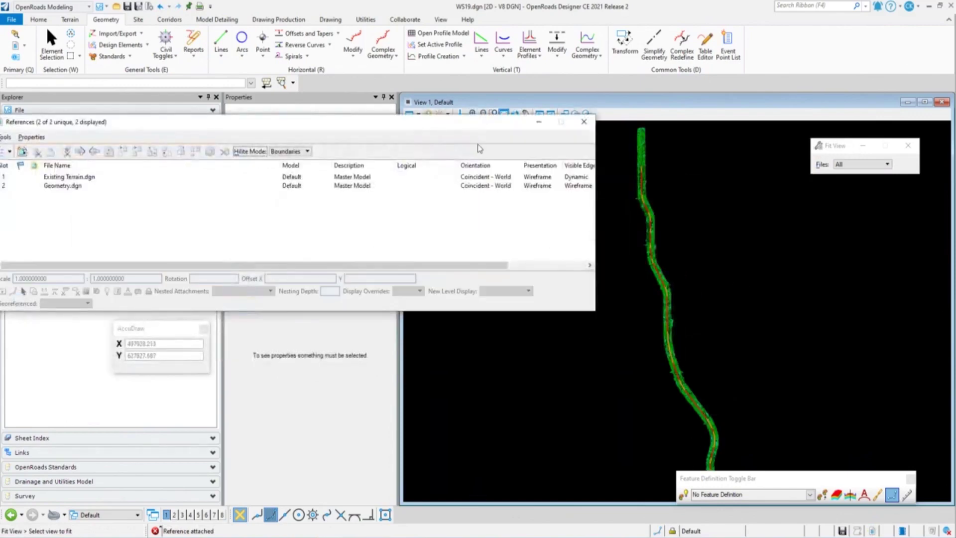
pyautogui.moveTo(496, 268); pyautogui.dragTo(524, 268)
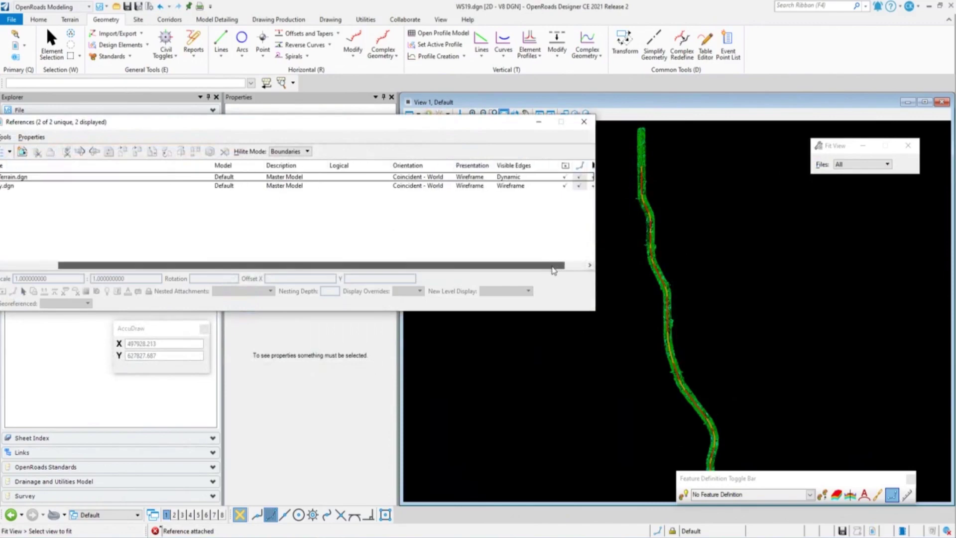
pyautogui.click(567, 177)
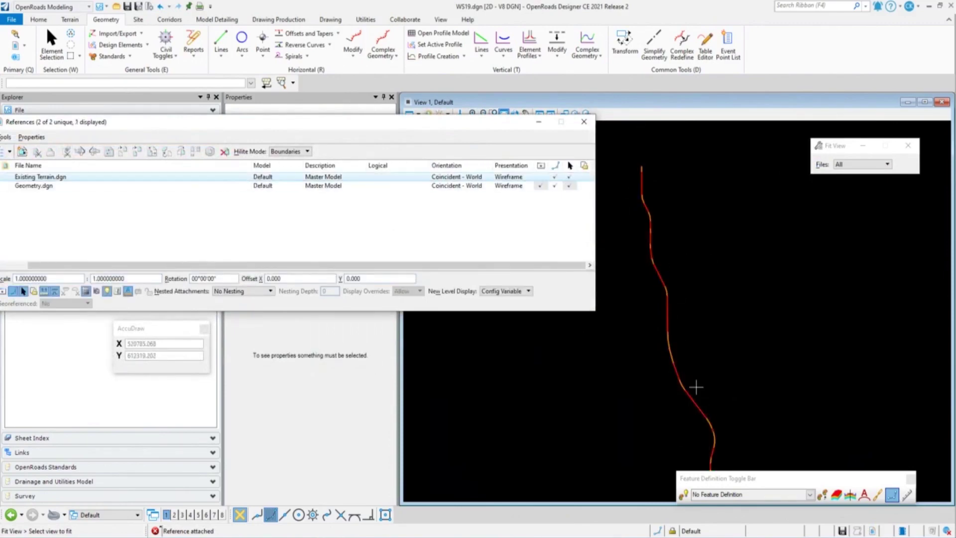
pyautogui.click(540, 177)
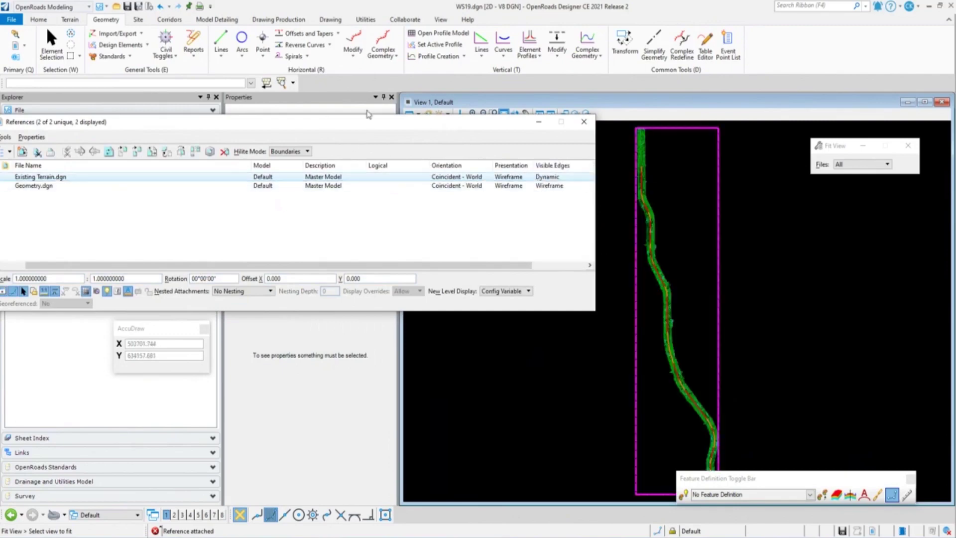
pyautogui.moveTo(265, 123); pyautogui.dragTo(314, 126)
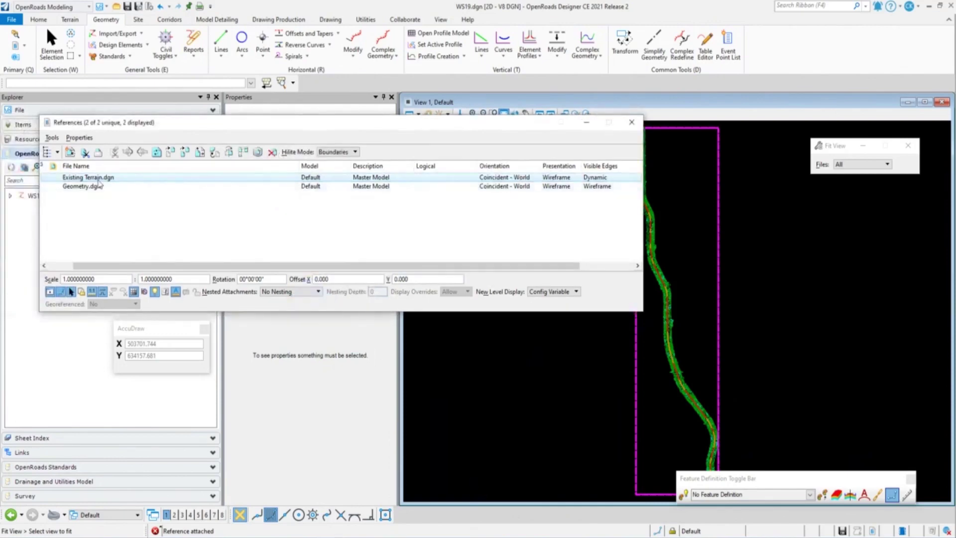
# Select the referenced WS19 terrain by its boundary and set it as the active terrain model
pyautogui.click(51, 43)
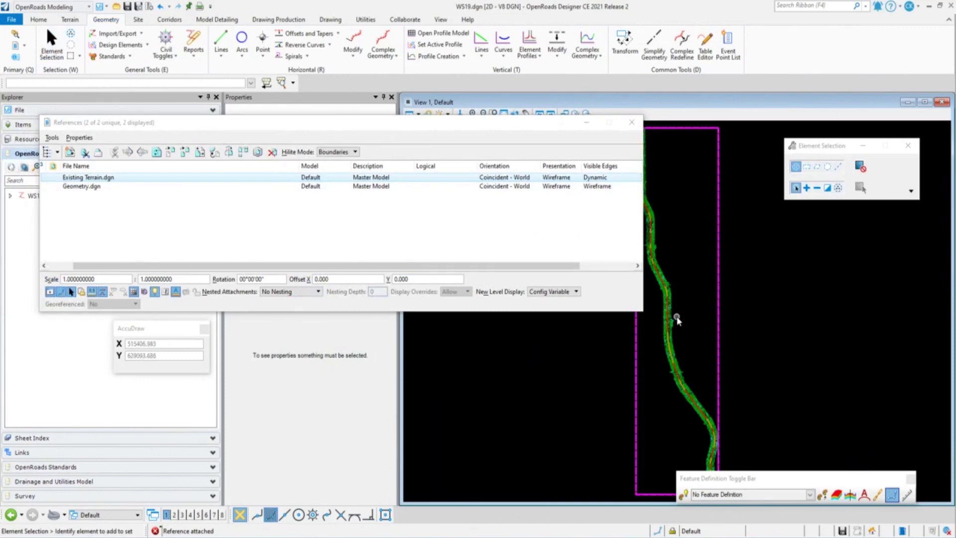
pyautogui.scroll(2, 677, 317)
pyautogui.scroll(4, 677, 319)
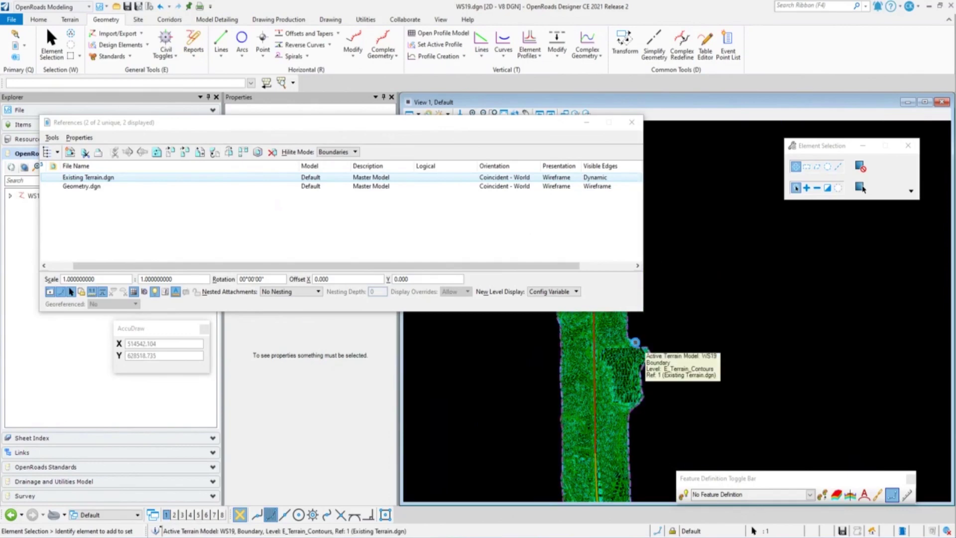
pyautogui.click(635, 343)
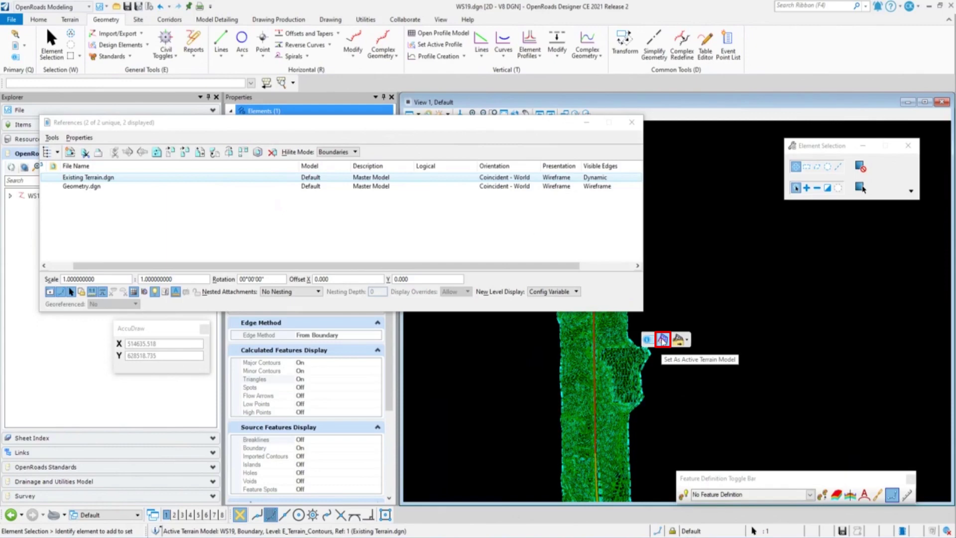
pyautogui.click(662, 339)
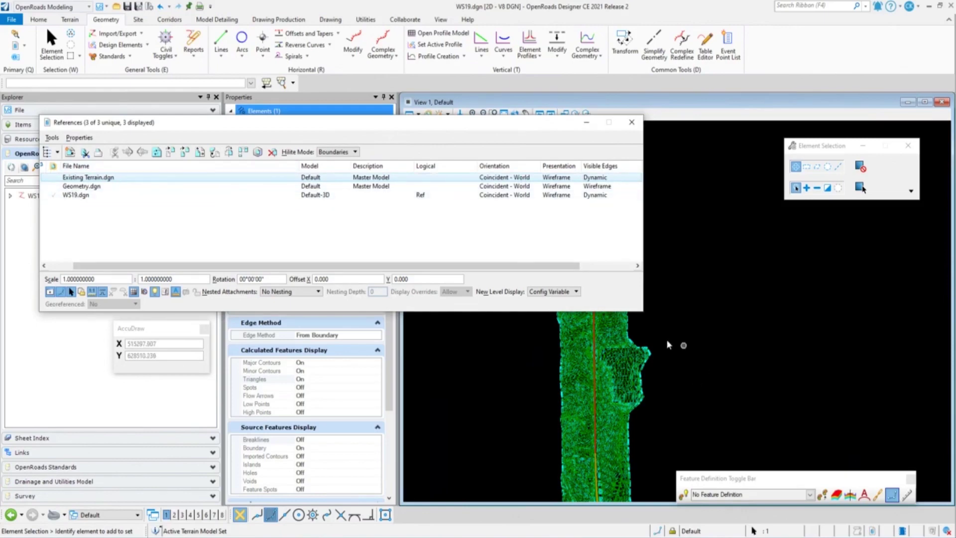
pyautogui.moveTo(642, 351)
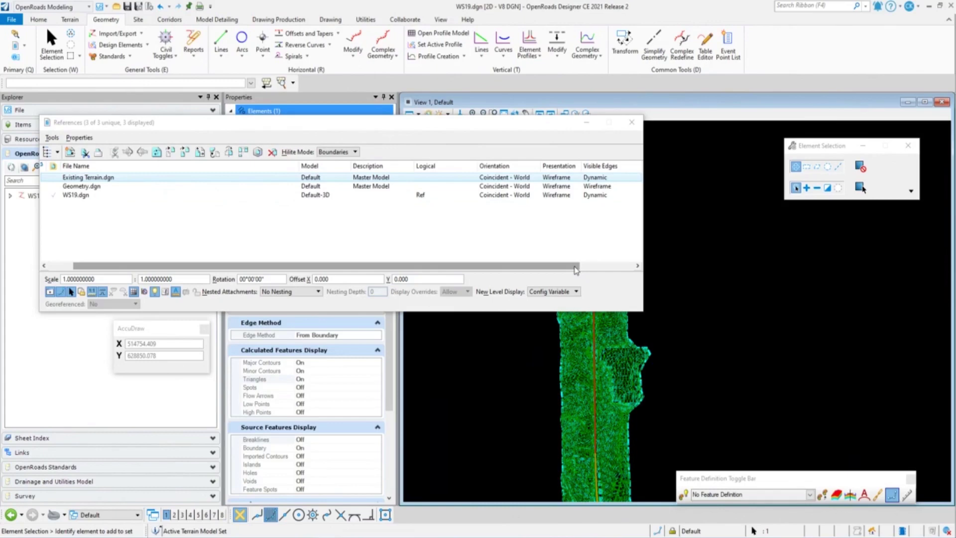
# Turn off the display of the Existing Terrain.dgn reference and close the references list
pyautogui.moveTo(576, 270); pyautogui.dragTo(630, 270)
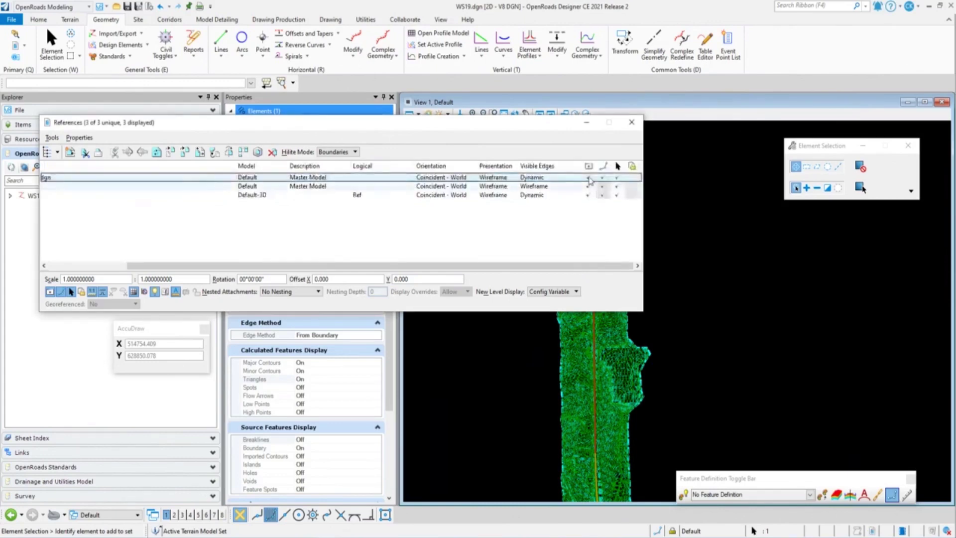
pyautogui.click(589, 178)
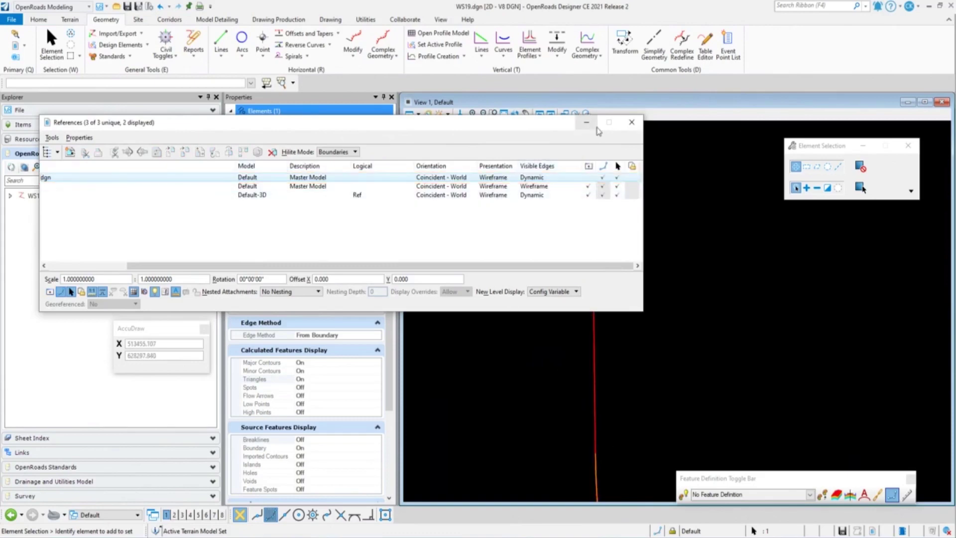
pyautogui.click(631, 123)
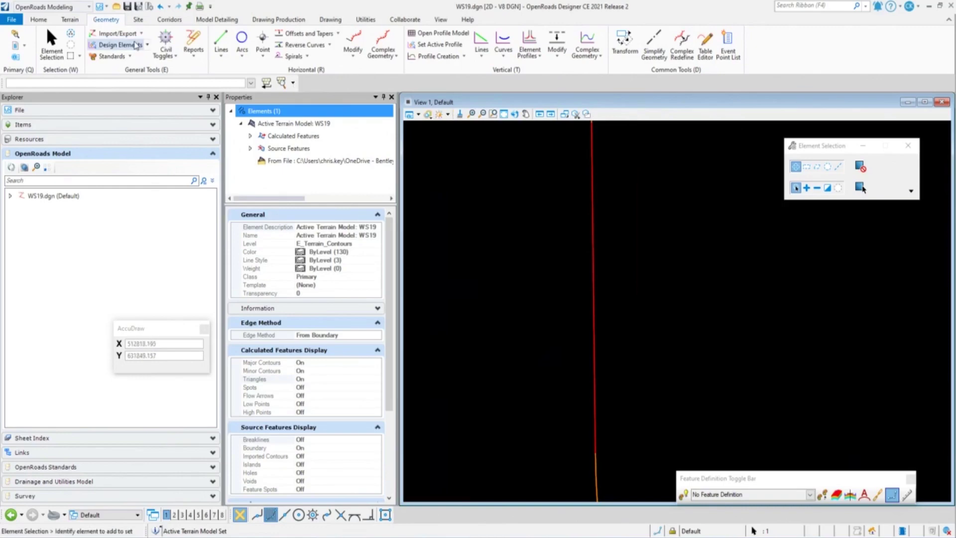
# Start the Import IRD command and choose WS19.ird from the Answer Hour - Overlay Project to ORD folder
pyautogui.click(169, 19)
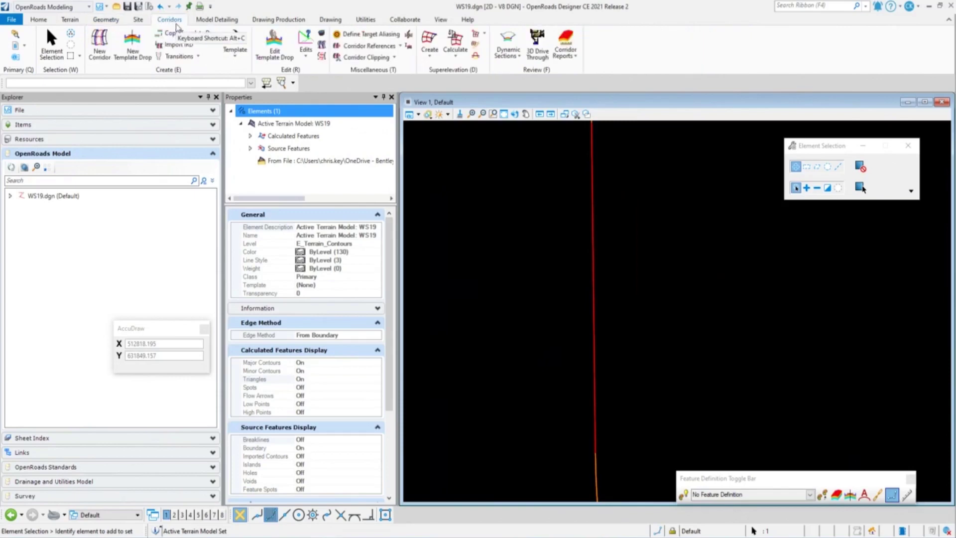
pyautogui.click(189, 50)
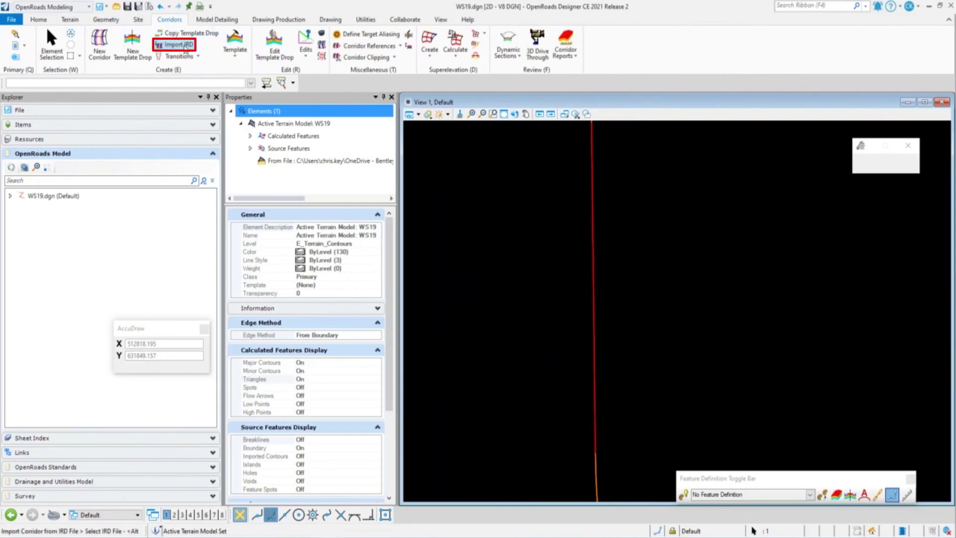
pyautogui.click(912, 174)
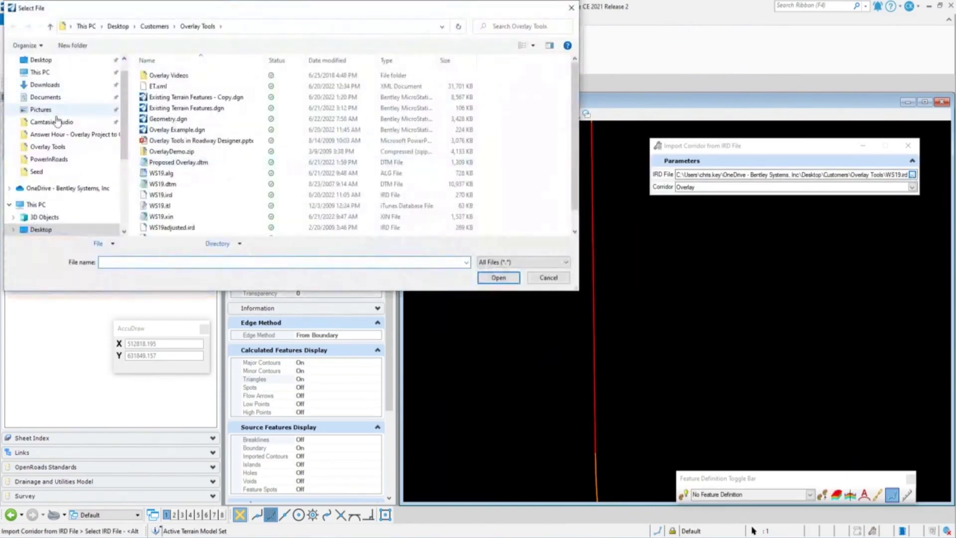
pyautogui.click(57, 137)
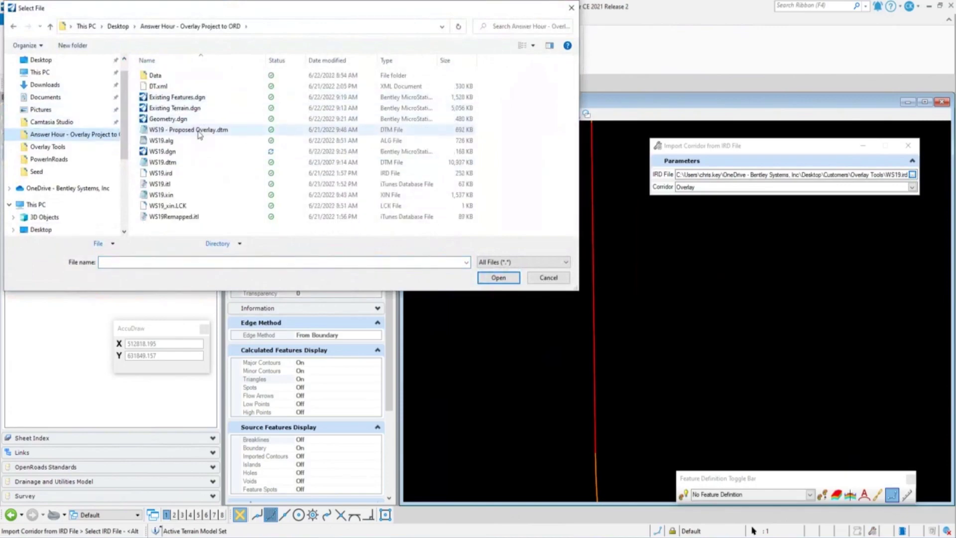
pyautogui.click(168, 174)
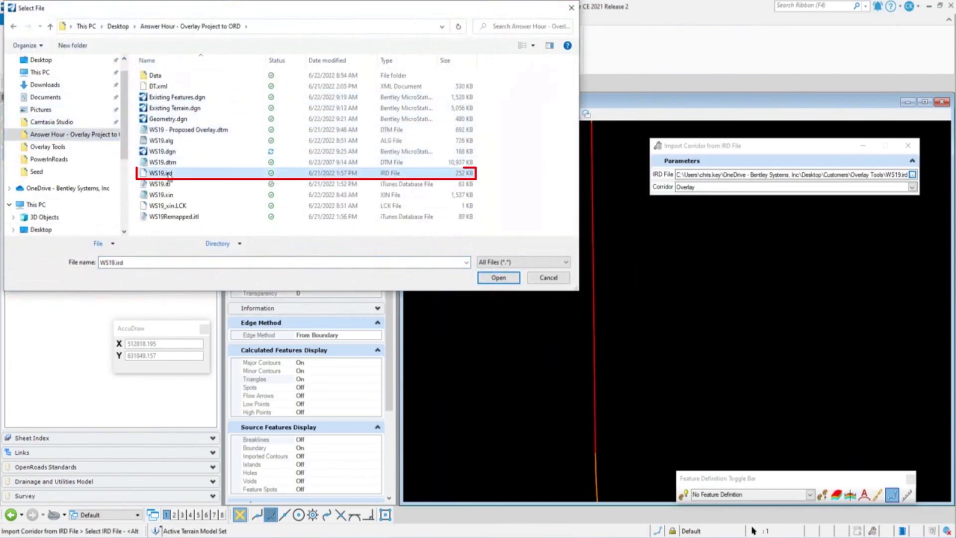
pyautogui.click(500, 278)
# Choose the Overlay corridor and accept the IRD file and corridor parameters to import it
pyautogui.click(912, 187)
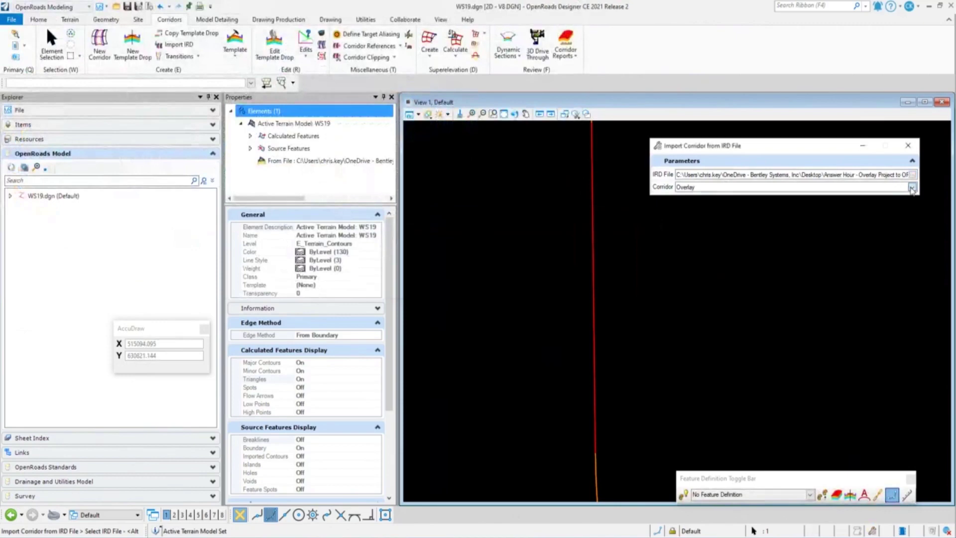
pyautogui.click(687, 196)
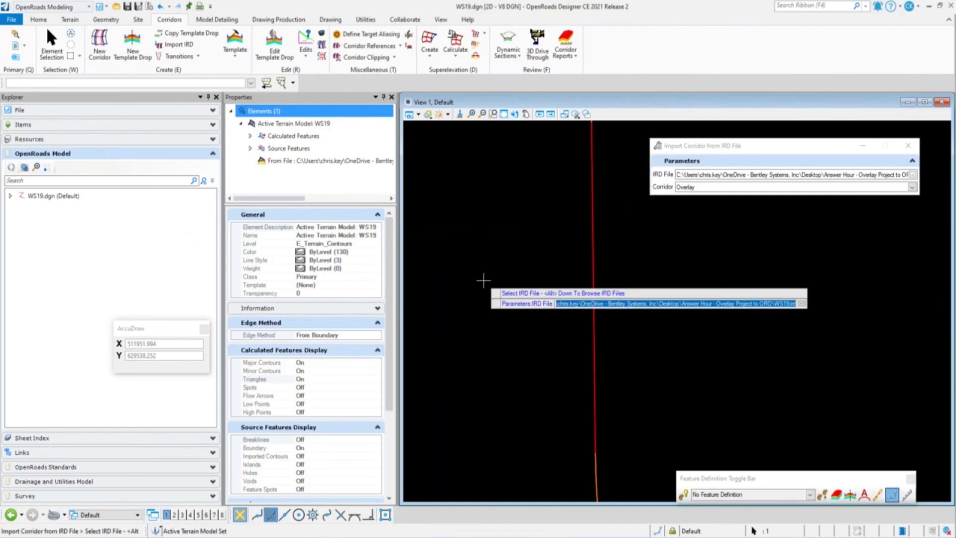
pyautogui.click(483, 281)
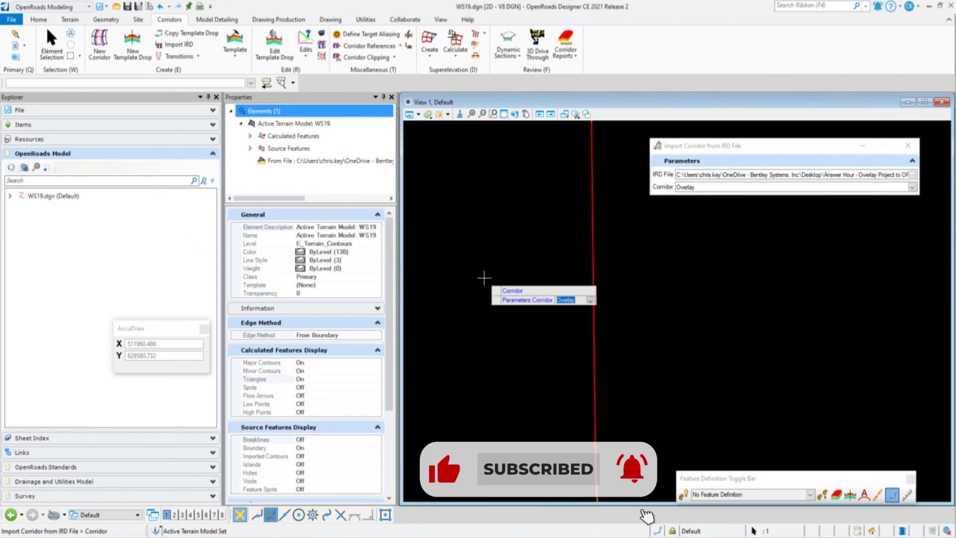
pyautogui.click(509, 255)
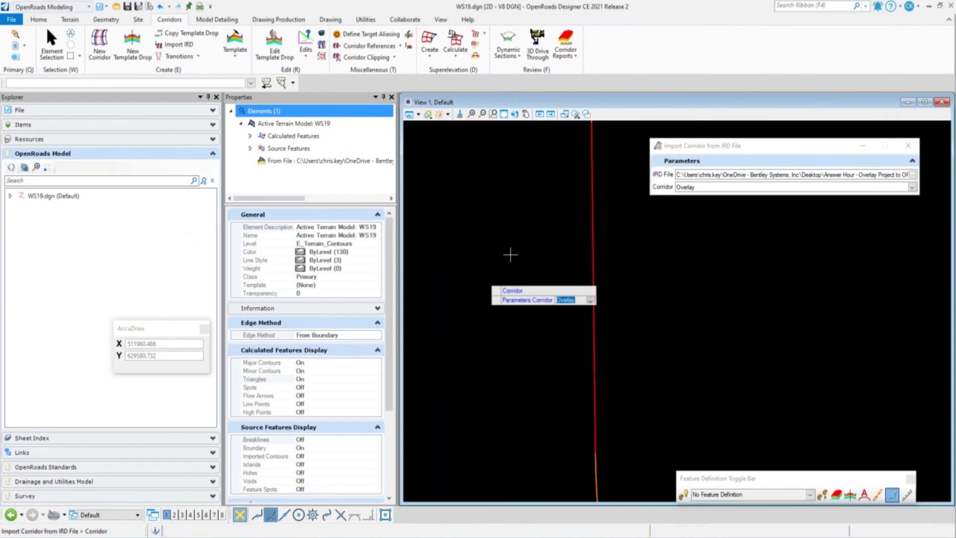
# Accept the Overlay corridor parameter to complete the IRD import and leave the command
pyautogui.click(509, 254)
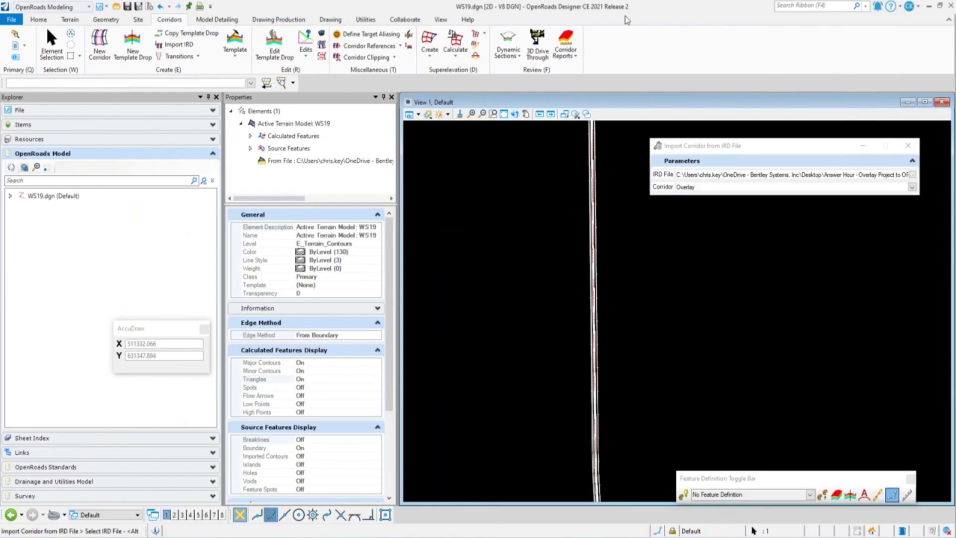
pyautogui.click(52, 45)
# Select superelevation section s1 alongside the corridor and assign it the Superelevation feature definition
pyautogui.scroll(3, 573, 224)
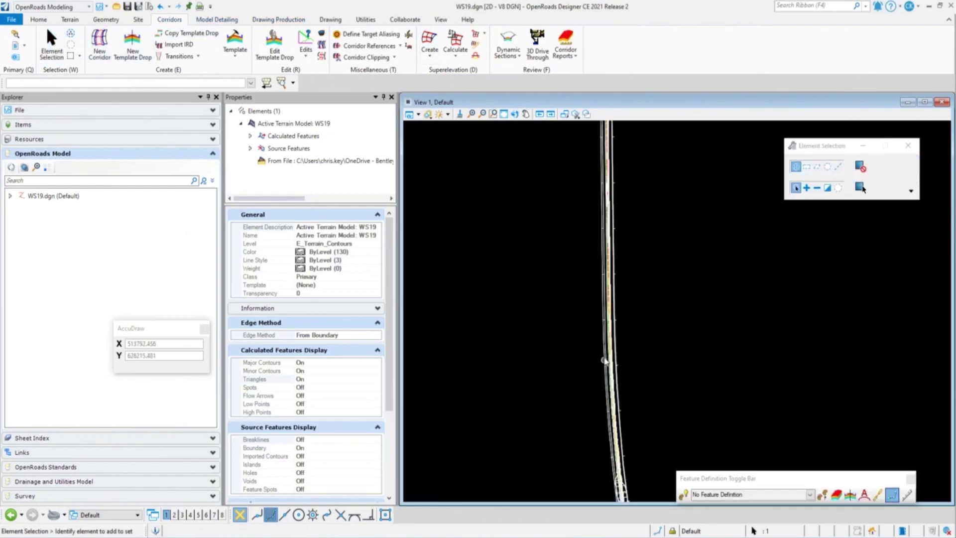
pyautogui.scroll(2, 610, 271)
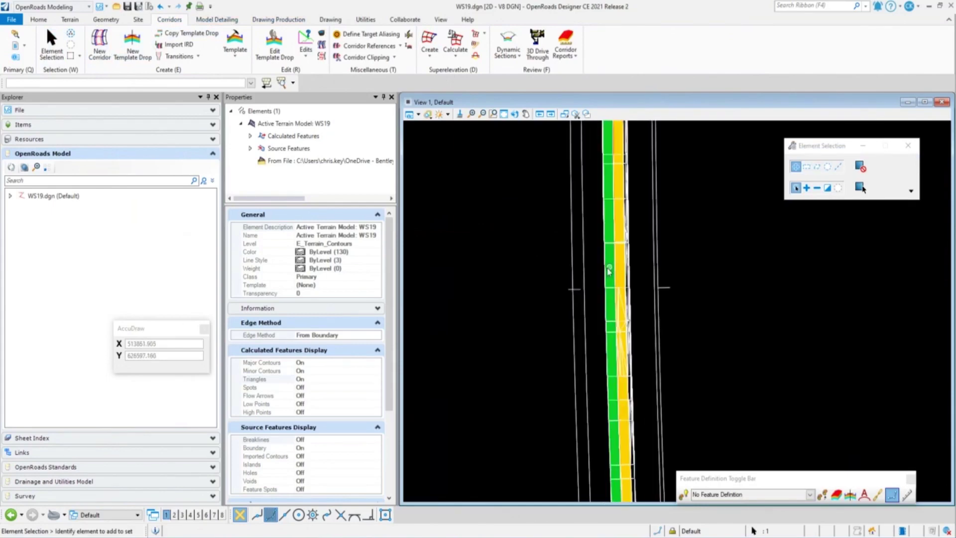
pyautogui.moveTo(608, 270)
pyautogui.click(572, 271)
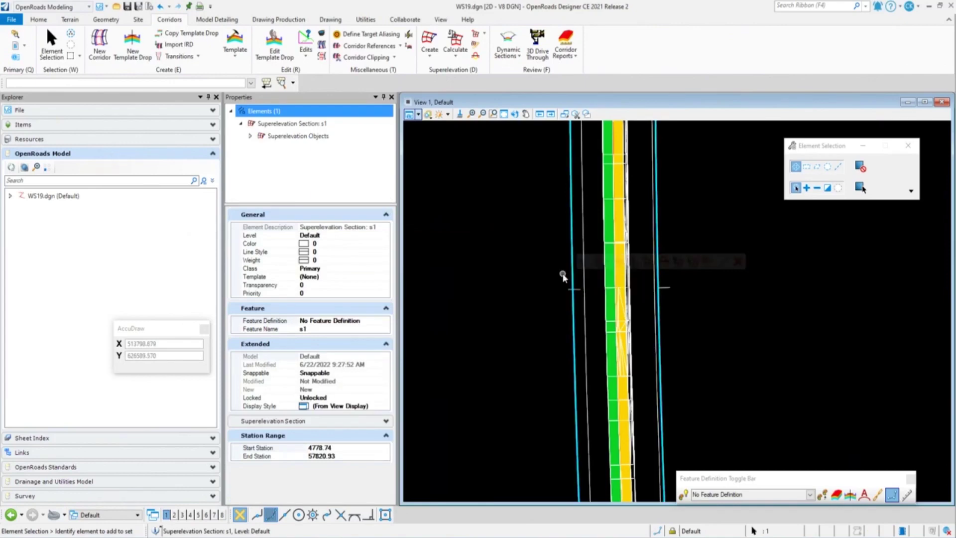
pyautogui.moveTo(583, 251)
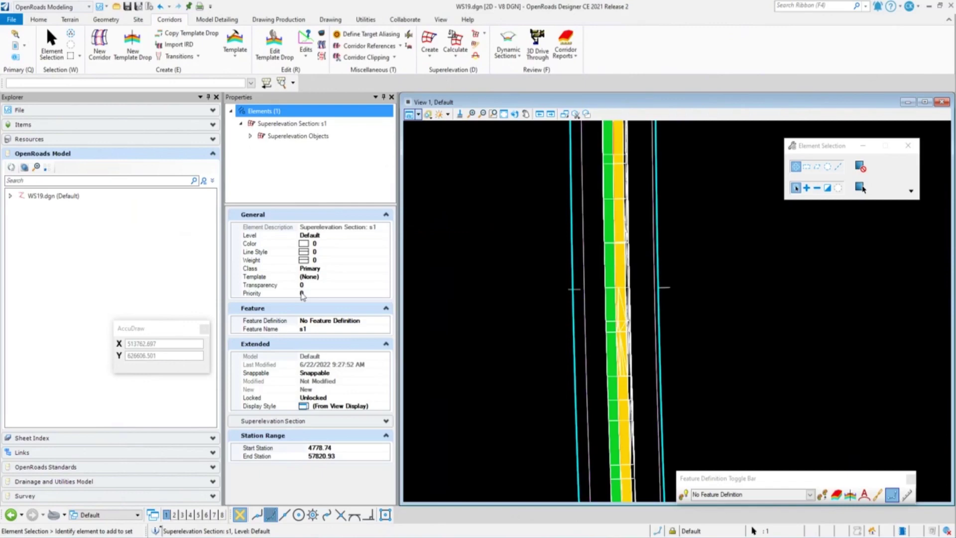
pyautogui.click(367, 320)
pyautogui.click(386, 321)
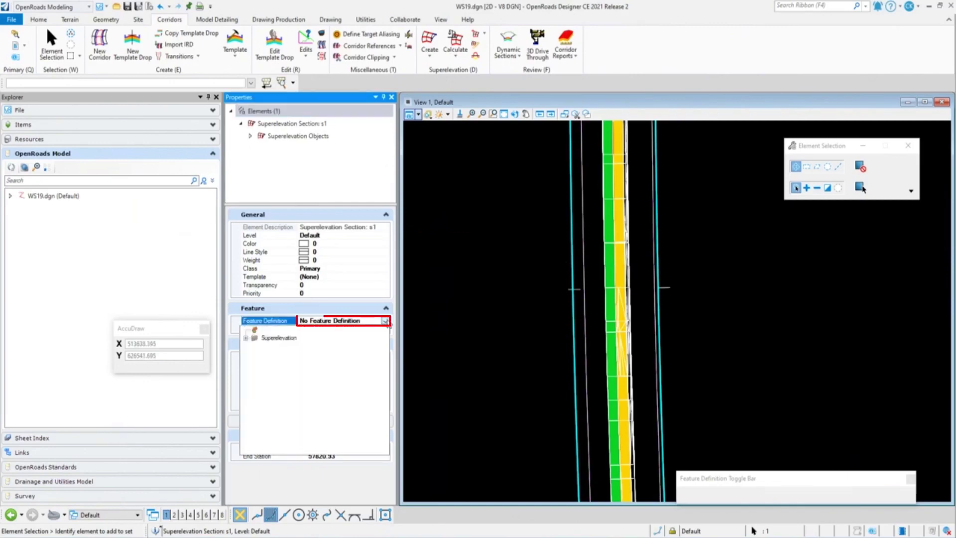
pyautogui.click(245, 339)
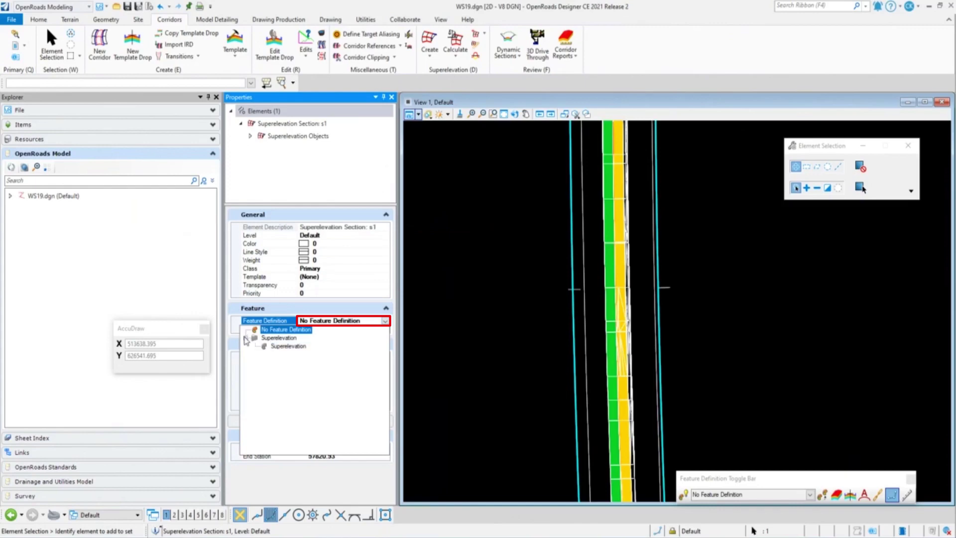
pyautogui.click(287, 345)
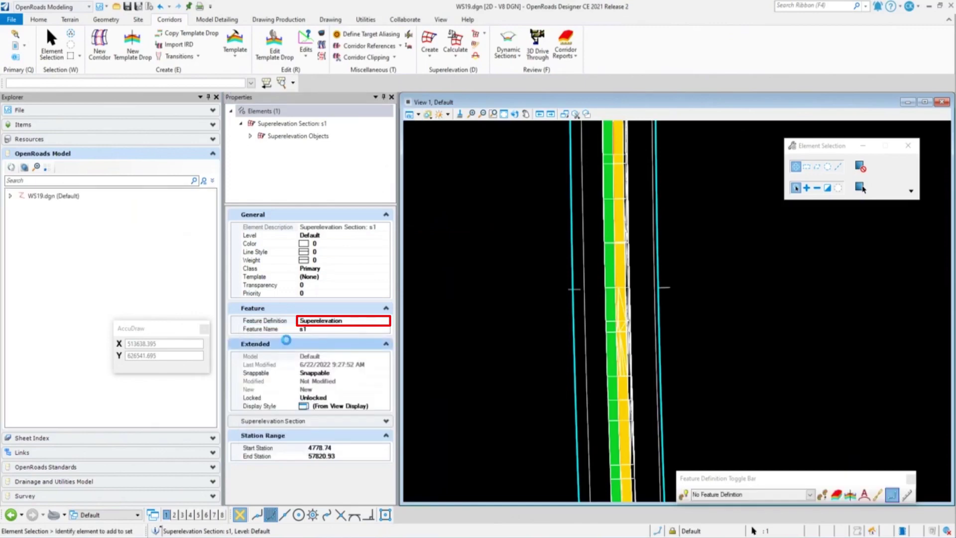
# Select the Overlay corridor and assign it the Design feature definition from the Corridor > Road group
pyautogui.click(604, 313)
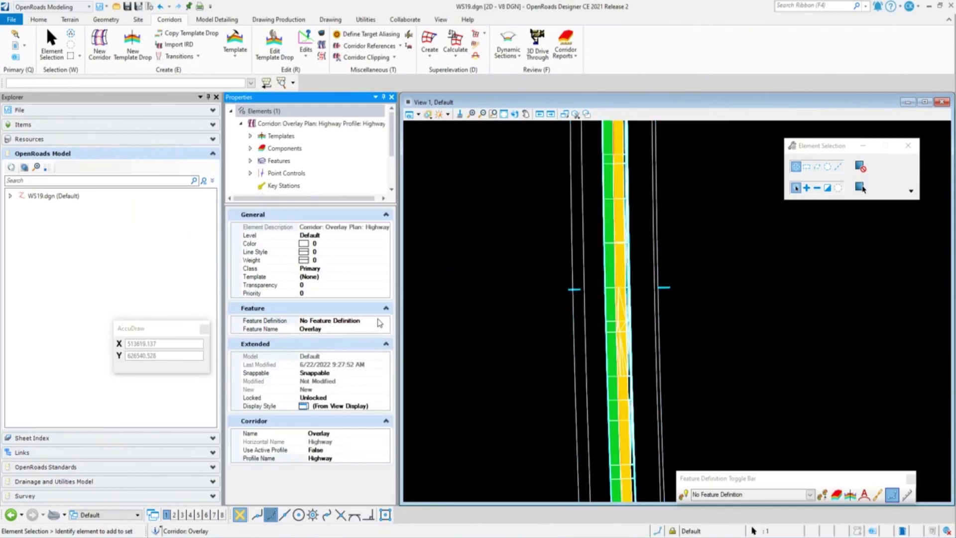
pyautogui.click(378, 324)
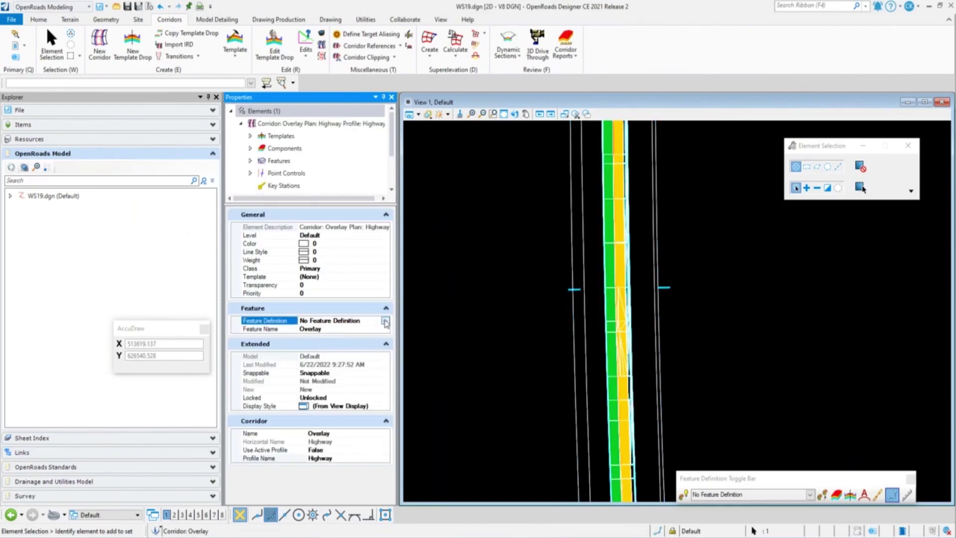
pyautogui.click(385, 321)
pyautogui.click(246, 338)
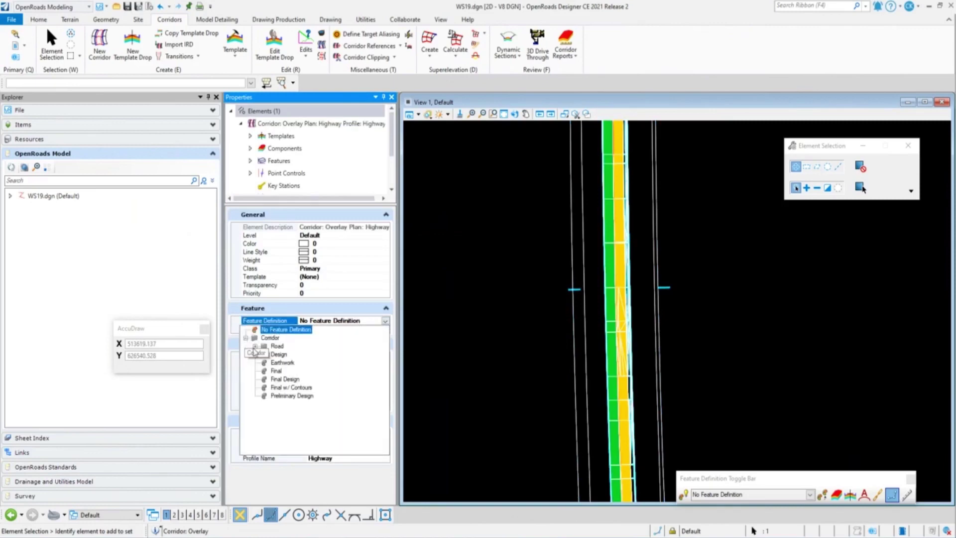
pyautogui.click(255, 346)
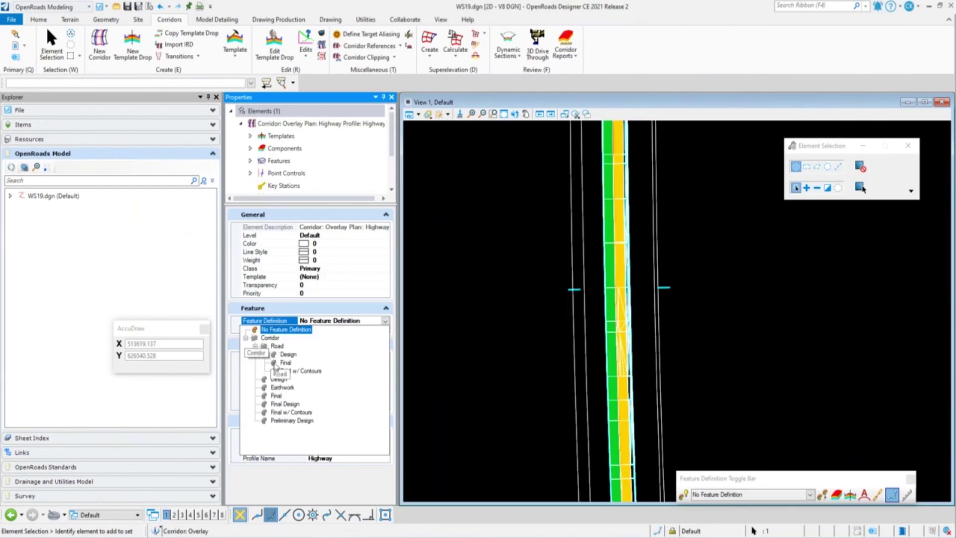
pyautogui.click(288, 355)
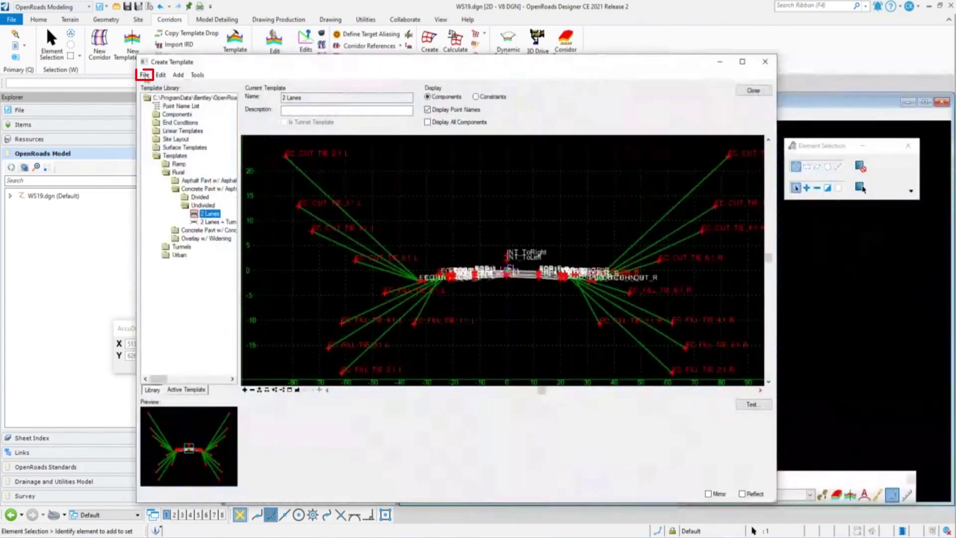
# Load the WS19Remapped.itl template library and synchronize the Overlay corridor's template drop with it
pyautogui.click(145, 74)
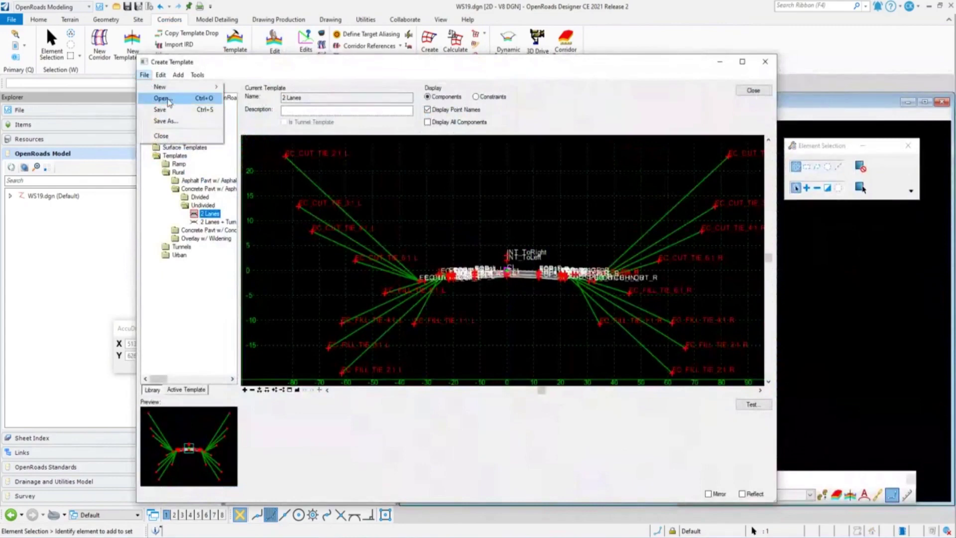
pyautogui.click(162, 99)
pyautogui.click(192, 98)
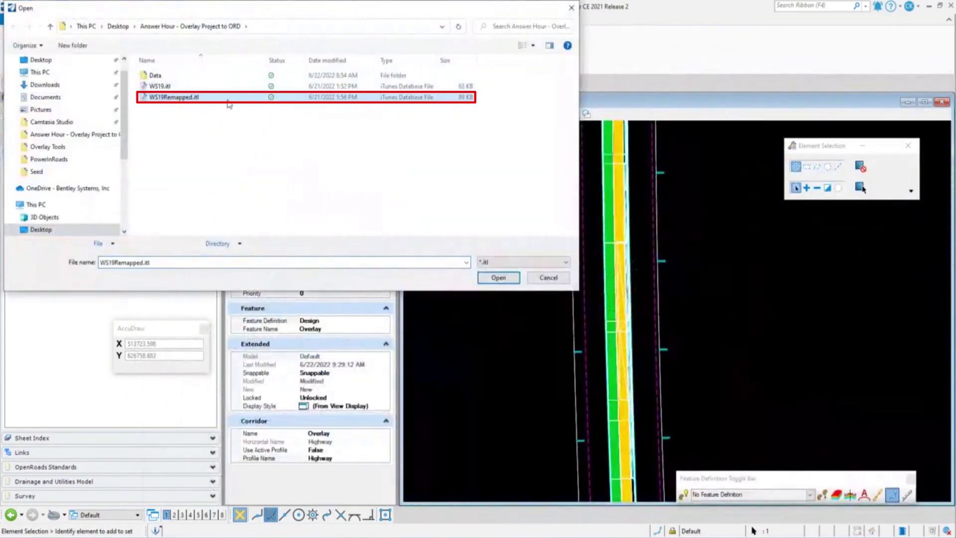
pyautogui.click(498, 277)
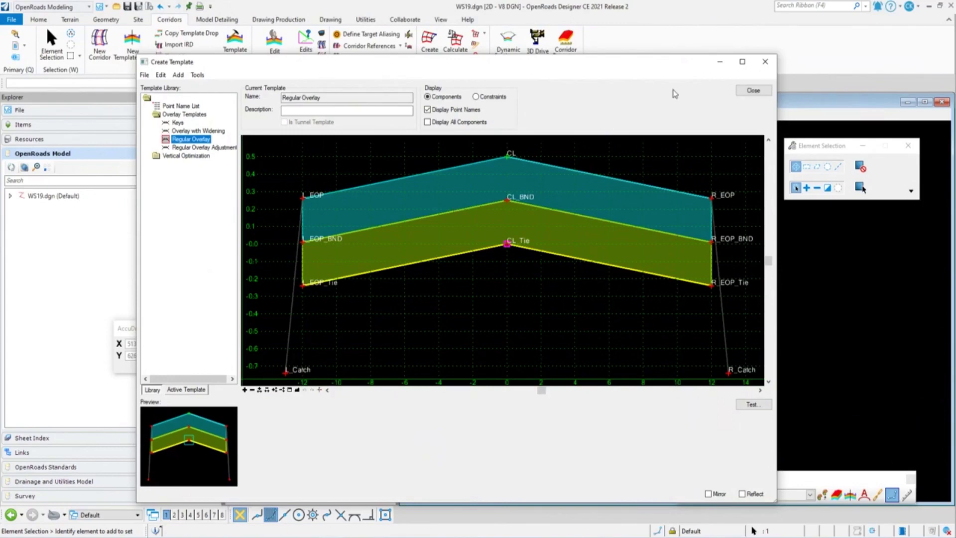
pyautogui.click(753, 90)
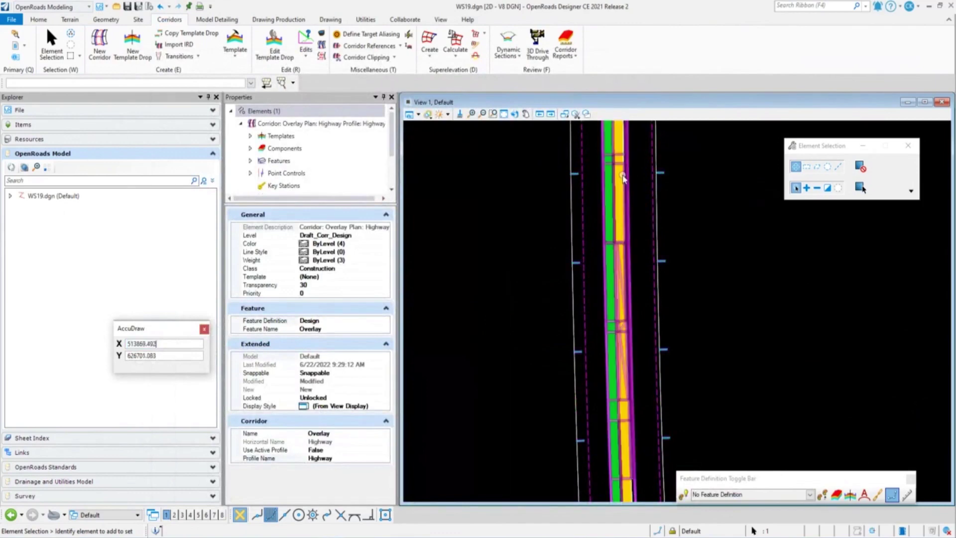
pyautogui.click(408, 35)
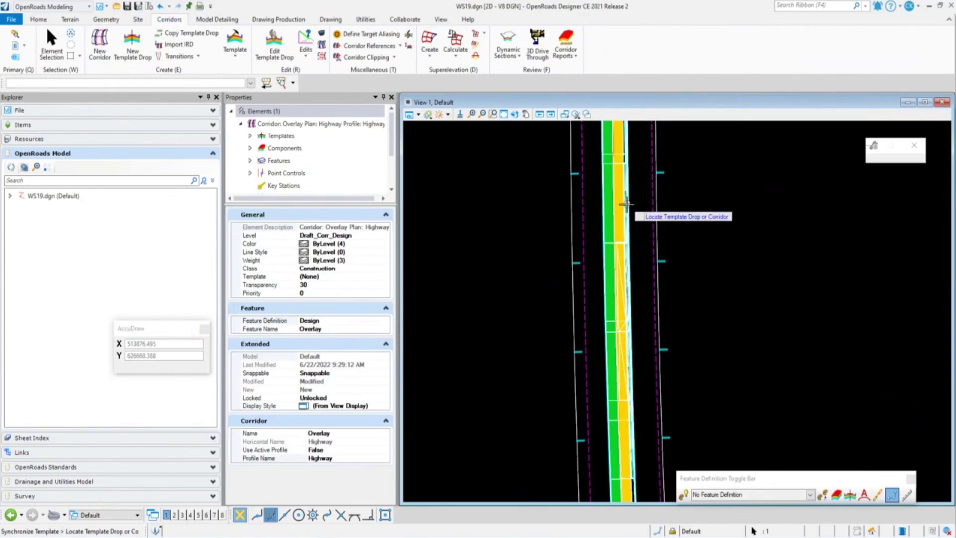
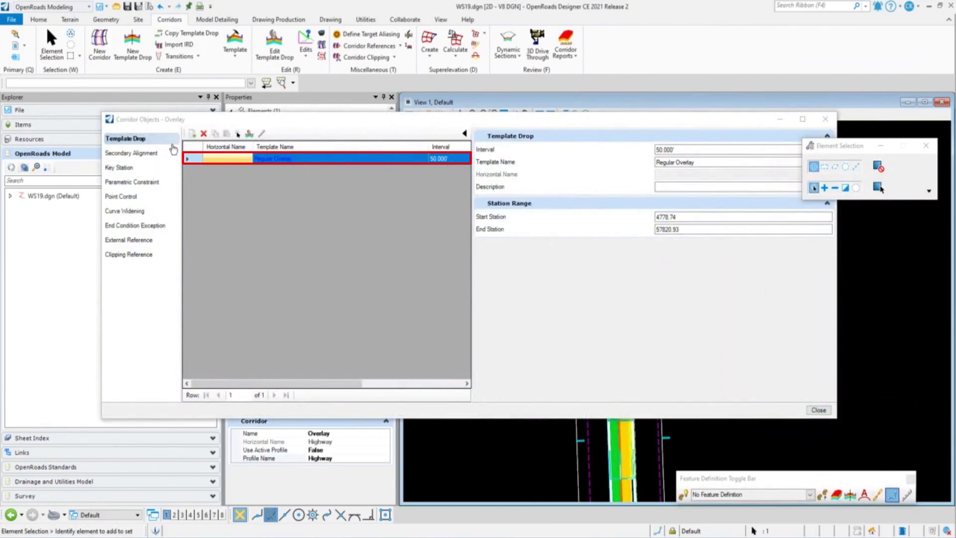
# Review the Overlay corridor's point controls, including the settings of the vertical CL control, and close the corridor objects
pyautogui.click(142, 194)
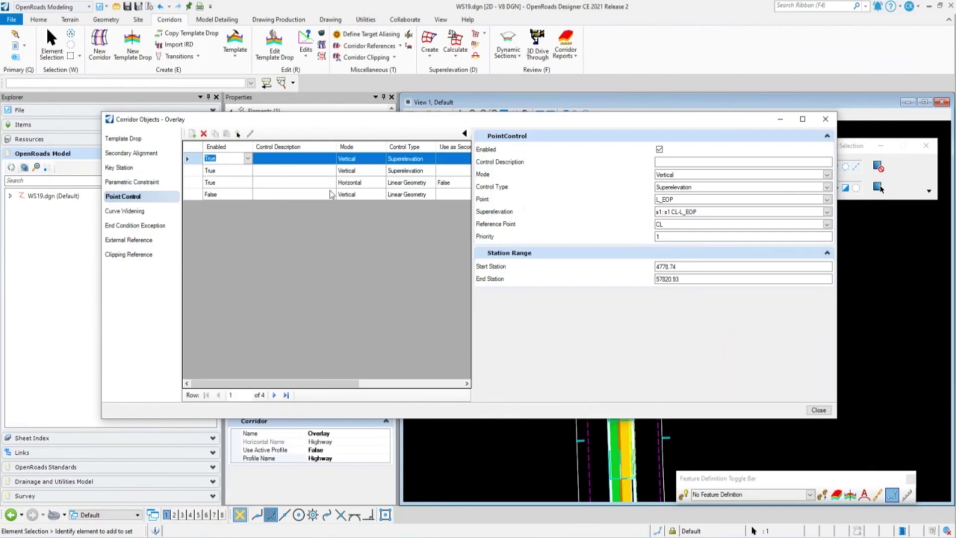
pyautogui.click(295, 195)
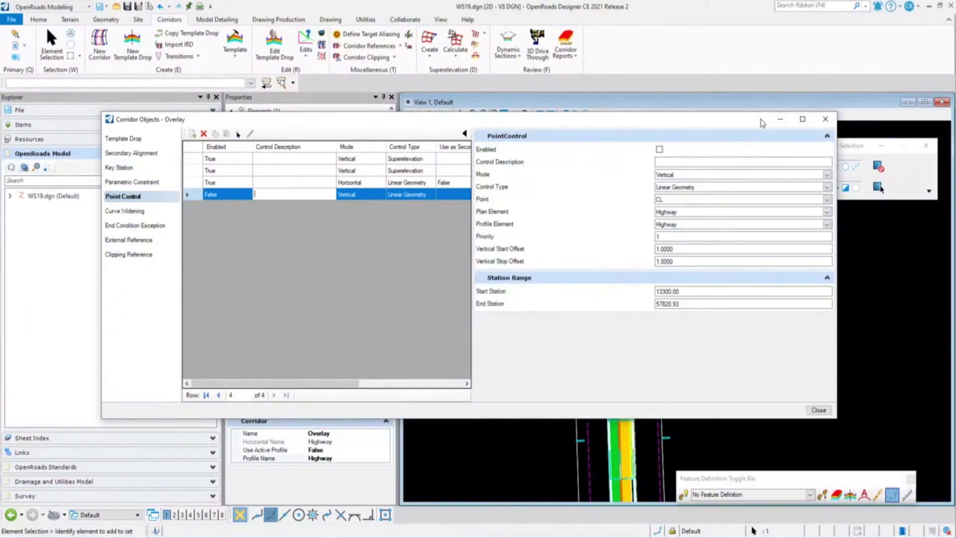
pyautogui.click(825, 120)
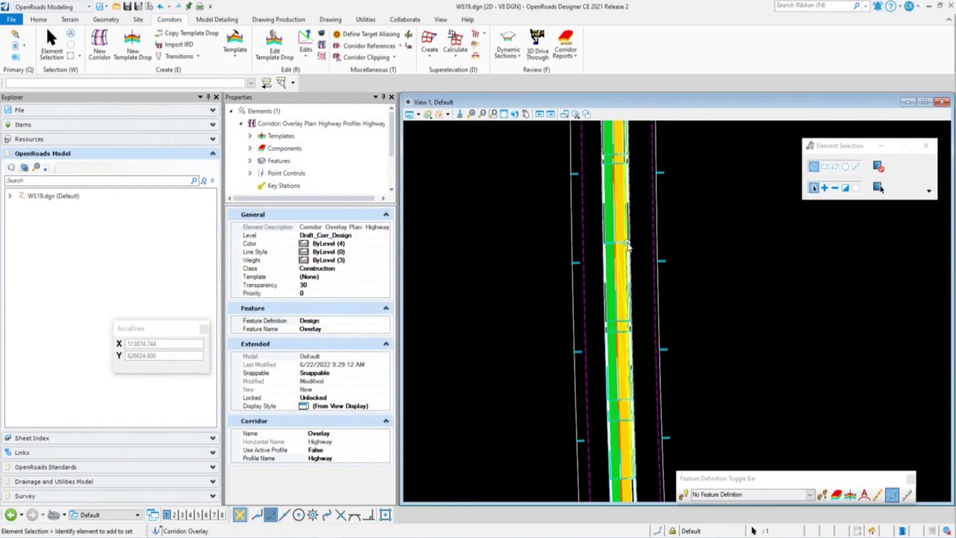
# Open a cross section view of the Overlay corridor in View 2
pyautogui.moveTo(628, 244)
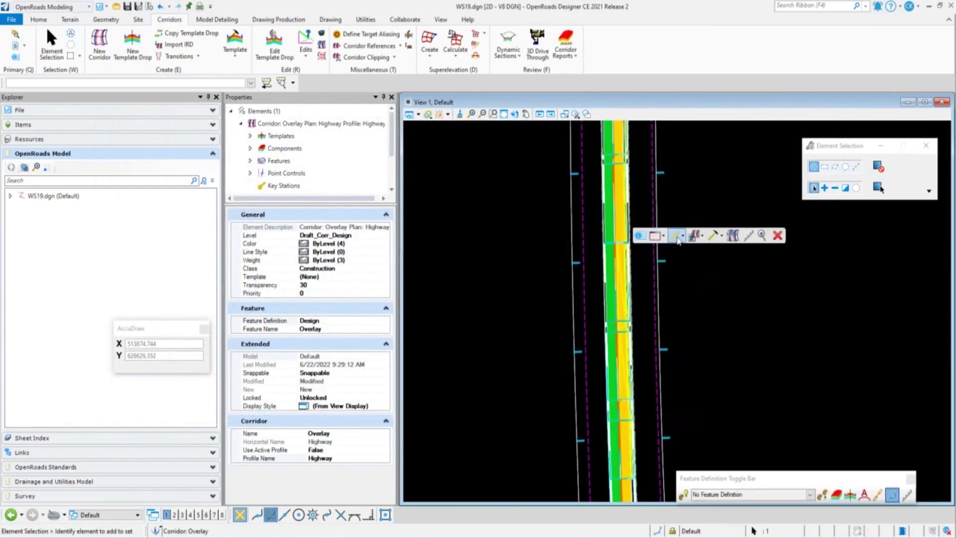
pyautogui.click(681, 238)
pyautogui.click(673, 252)
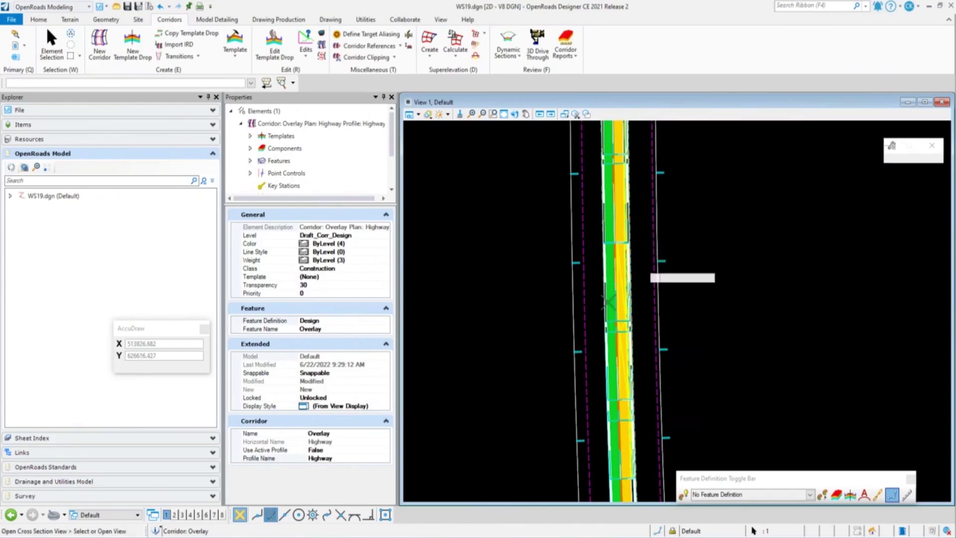
pyautogui.click(174, 515)
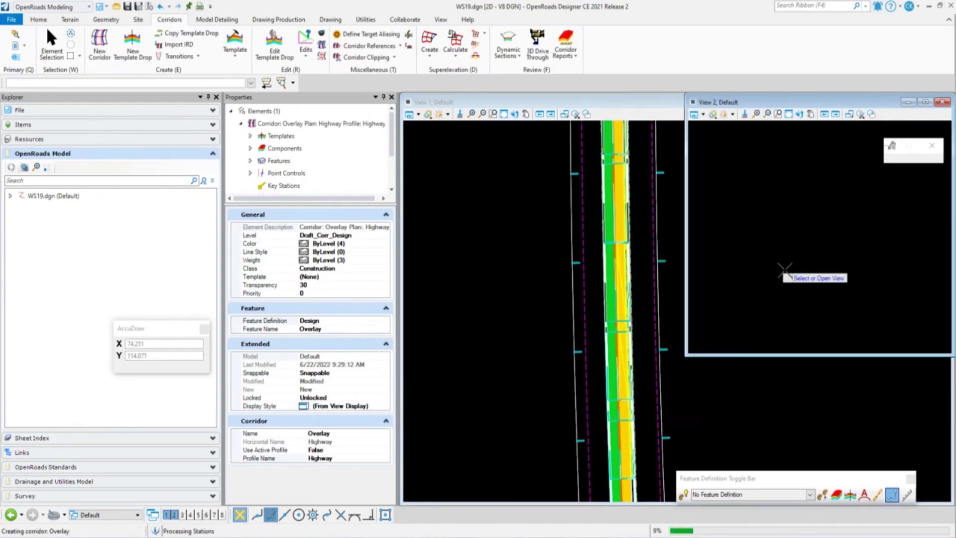
pyautogui.click(785, 270)
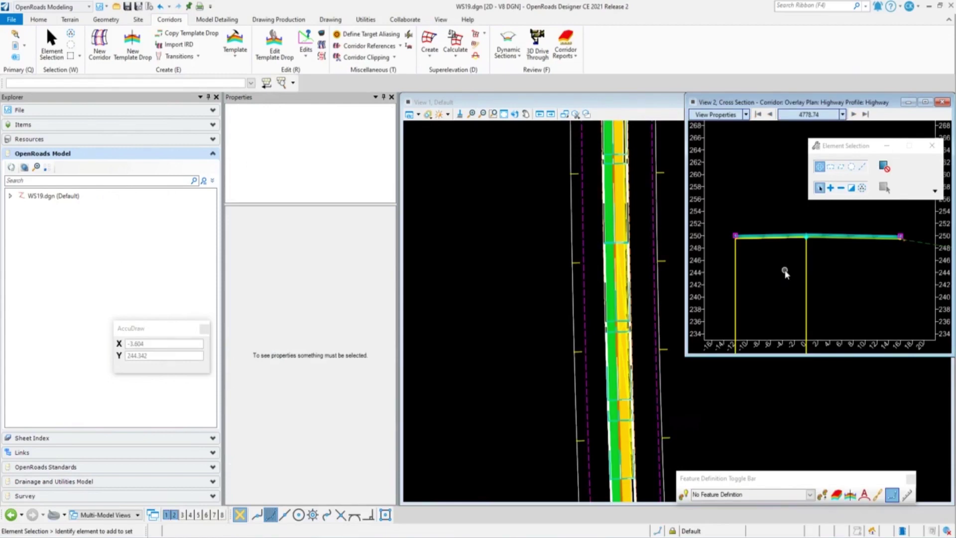
# Advance the cross section to station 4800.00 and examine the overlay layers at the right edge of pavement
pyautogui.click(757, 115)
pyautogui.click(853, 114)
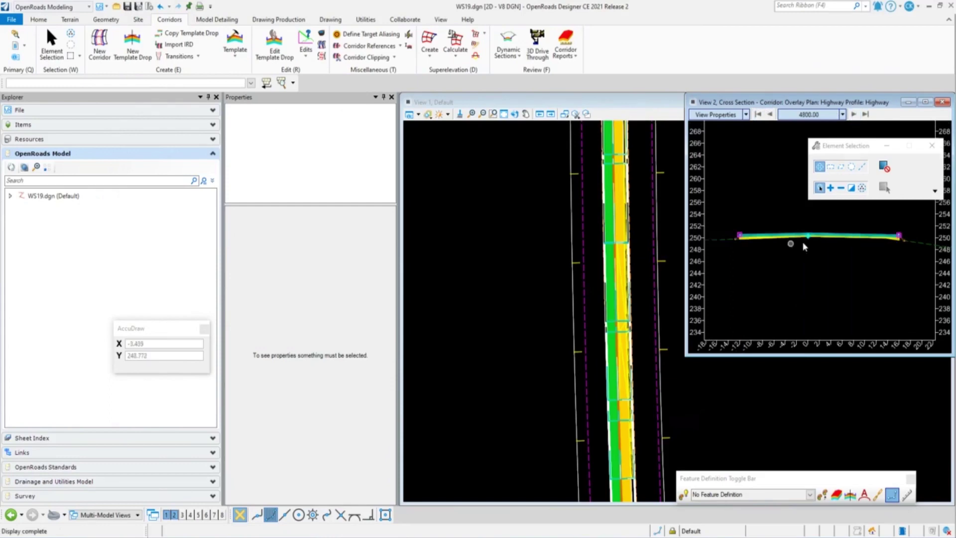
pyautogui.scroll(-2, 736, 247)
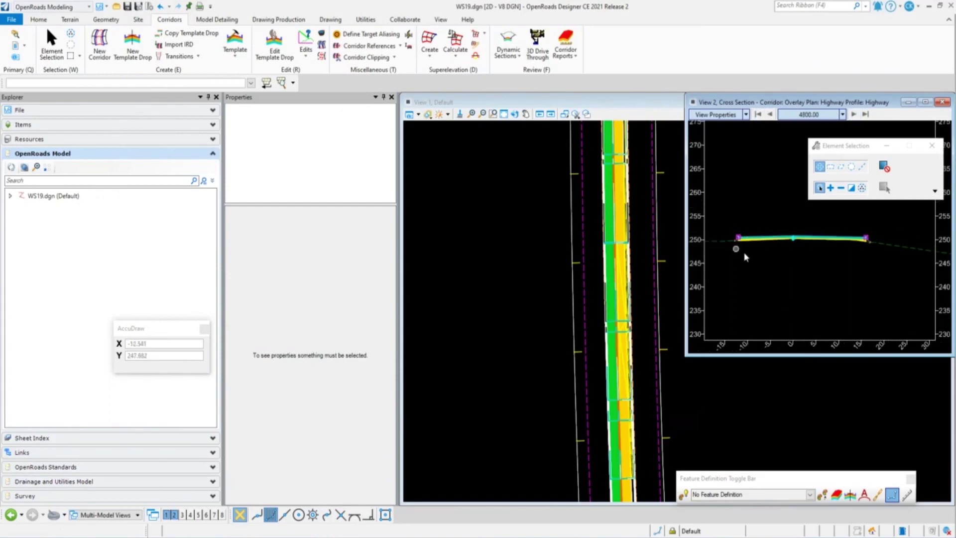
pyautogui.scroll(2, 815, 238)
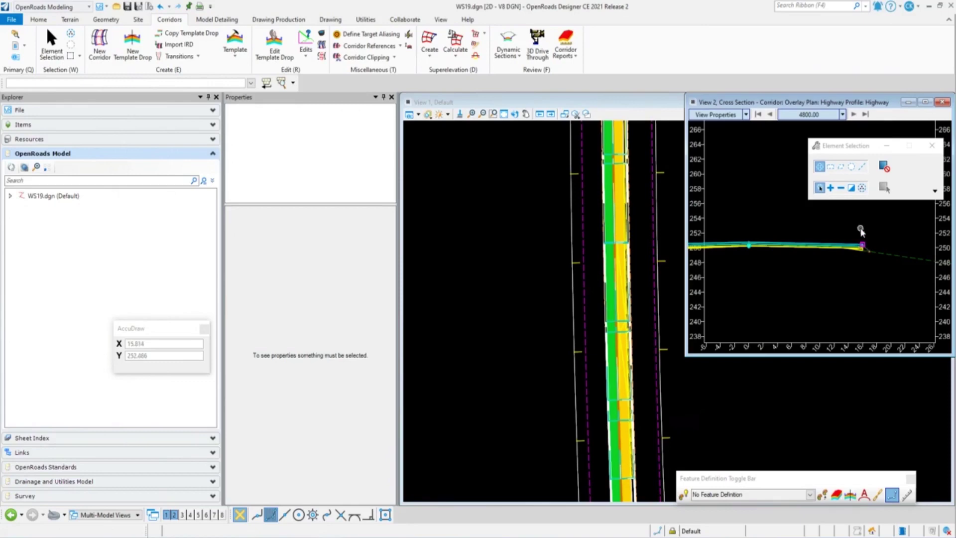
pyautogui.scroll(5, 852, 253)
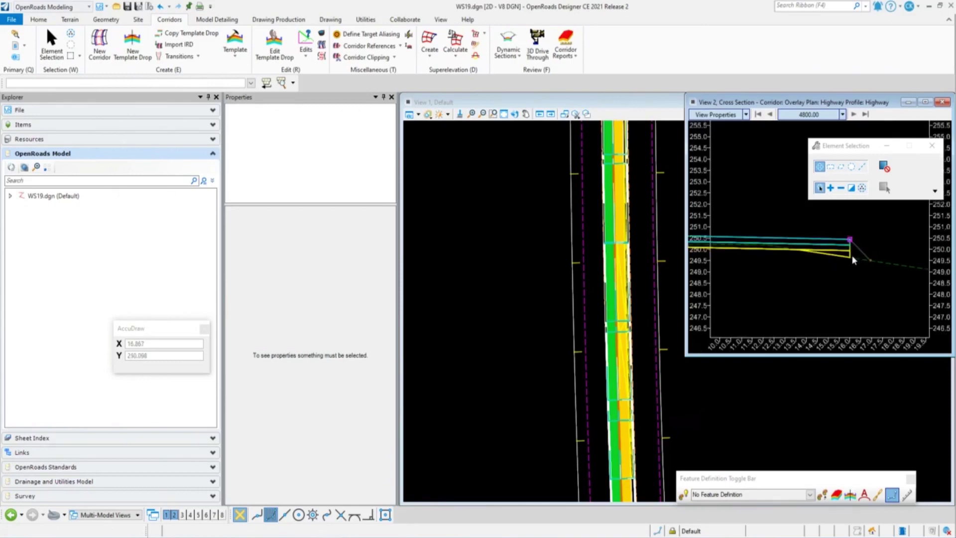